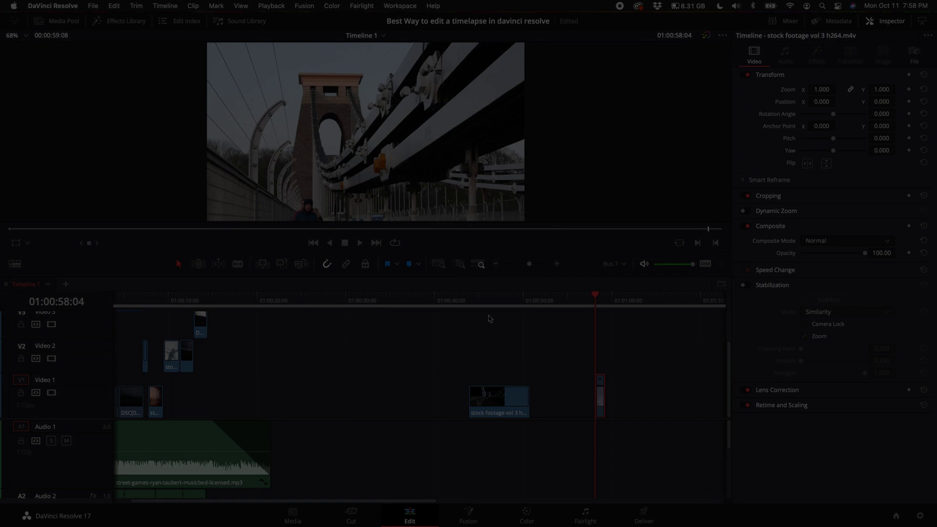
{"action": "left_click", "coordinate": [195, 299]}
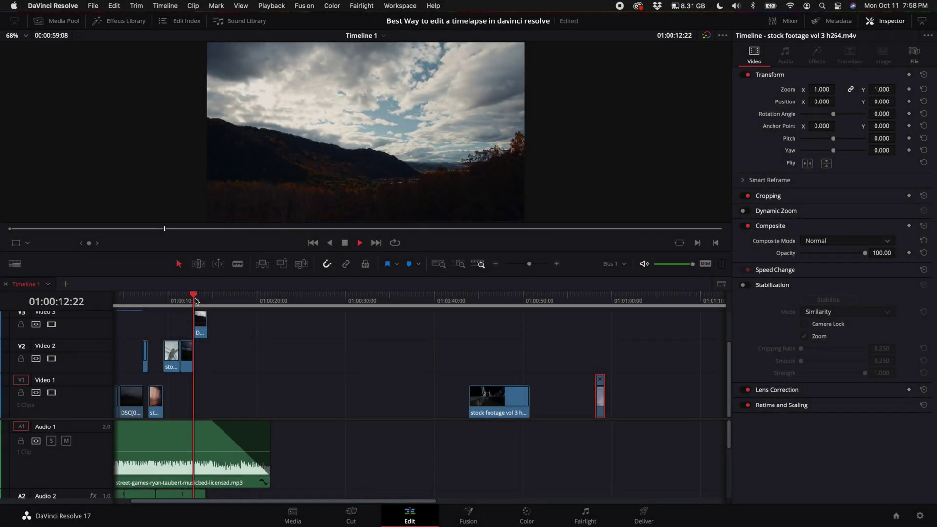
{"action": "key", "text": "space"}
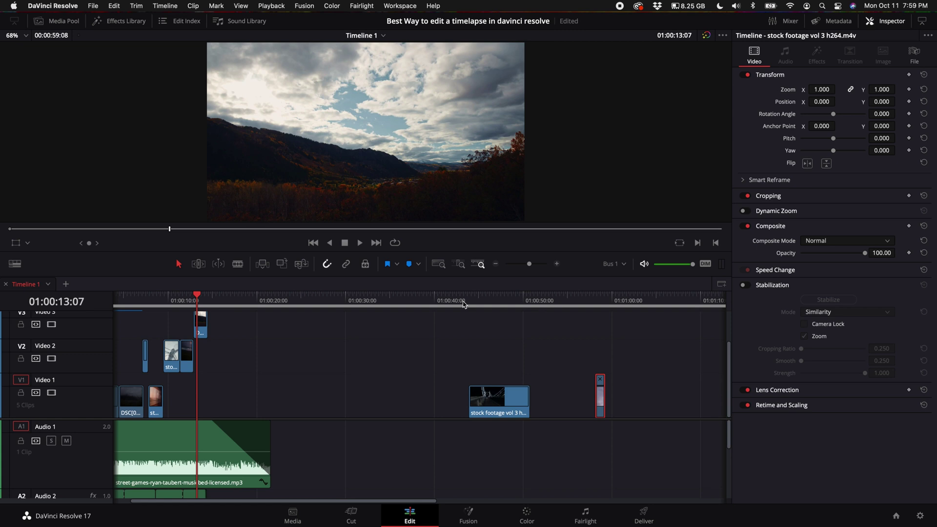
{"action": "left_click", "coordinate": [385, 370]}
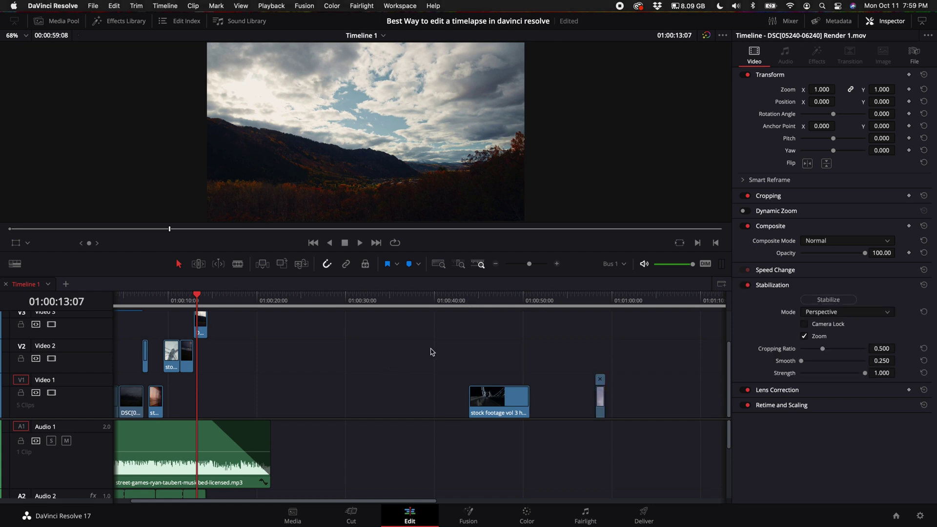
In Finder on the Extreme Pro drive, expand Timelapses and select Fall afternoon/100MSDCF
{"action": "key", "text": "super+Tab"}
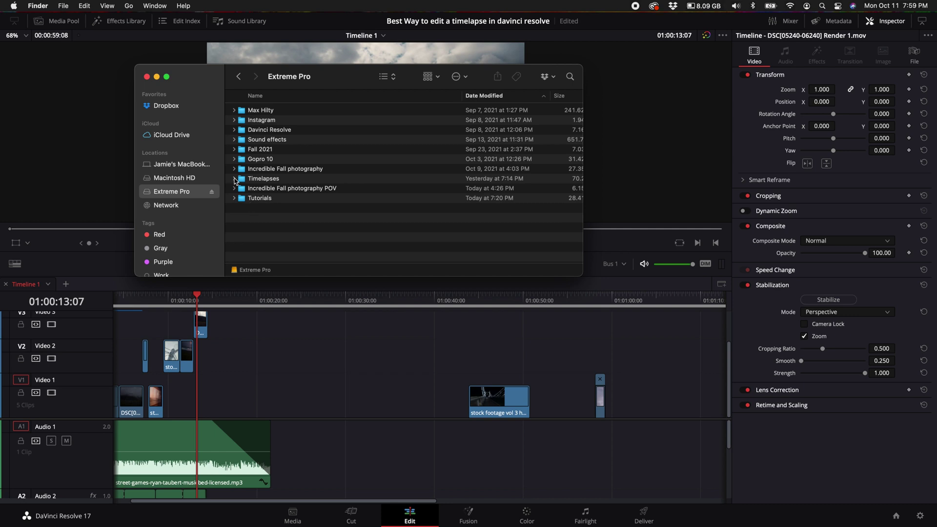
{"action": "left_click", "coordinate": [234, 179]}
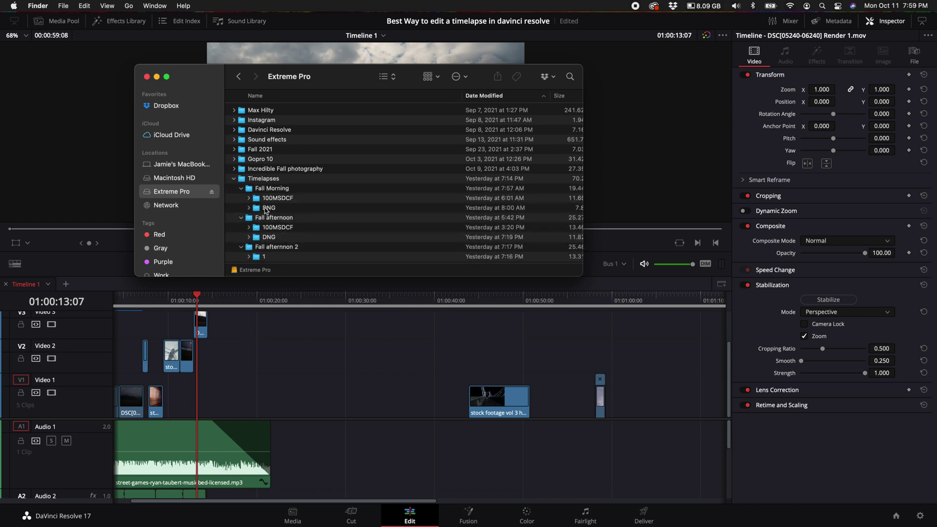
{"action": "scroll", "coordinate": [265, 211], "scroll_direction": "down", "scroll_amount": 3}
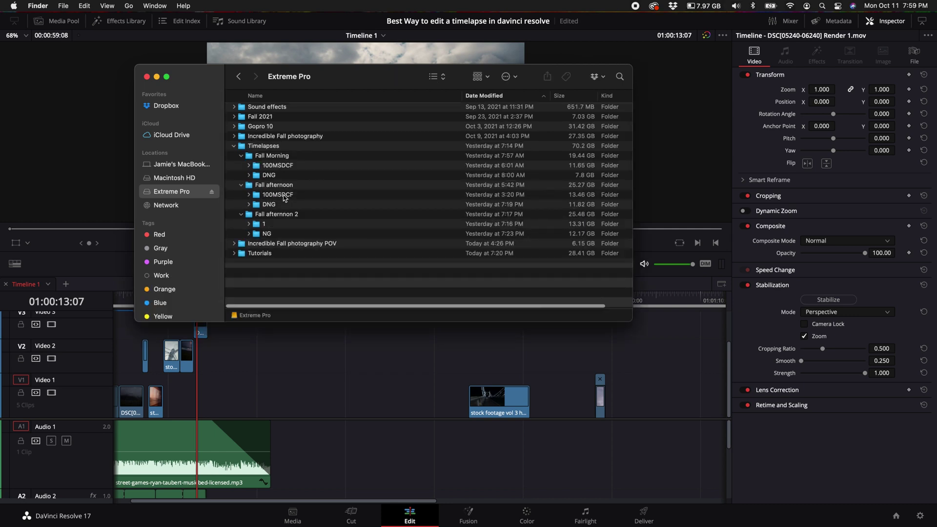
{"action": "left_click", "coordinate": [285, 195]}
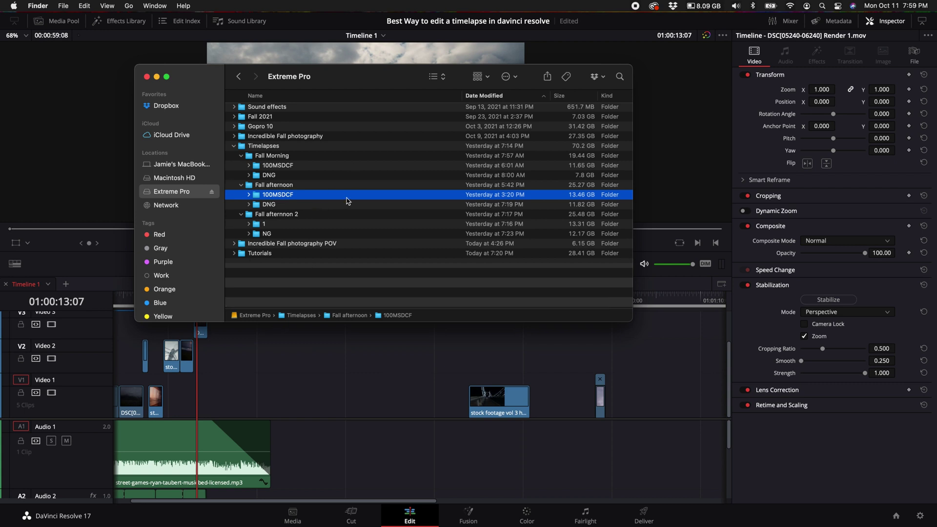
Launch Adobe DNG Converter by searching for 'adobe'
{"action": "key", "text": "super+space"}
{"action": "type", "text": "adobe"}
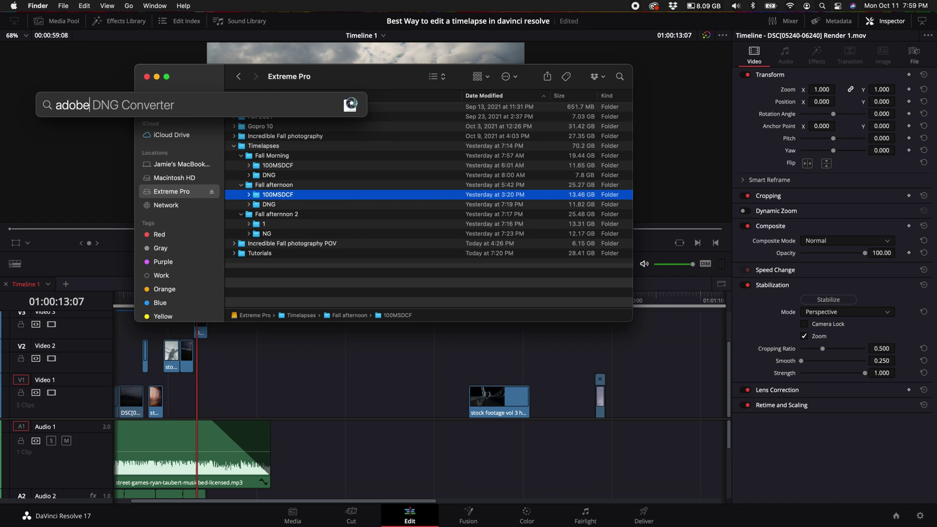
{"action": "key", "text": "Return"}
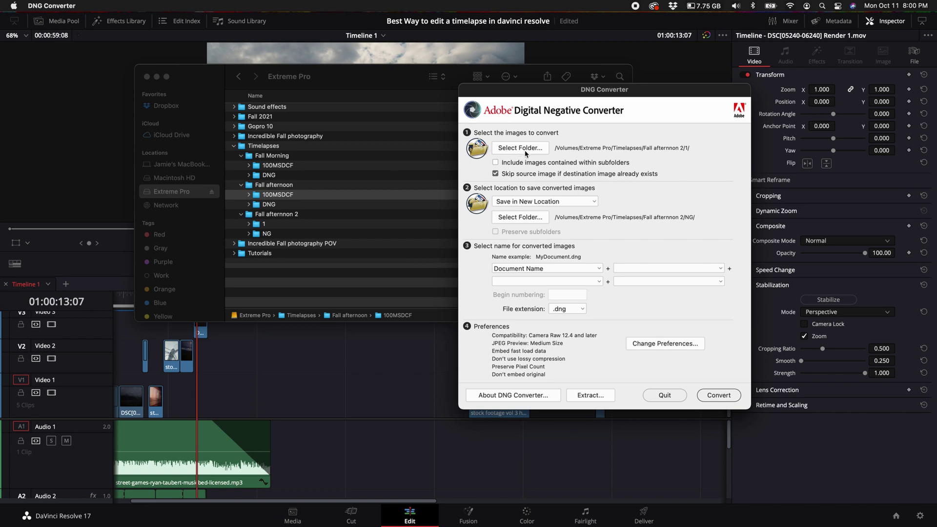
Set Fall afternoon/100MSDCF as the folder of images to convert
{"action": "left_click", "coordinate": [527, 149]}
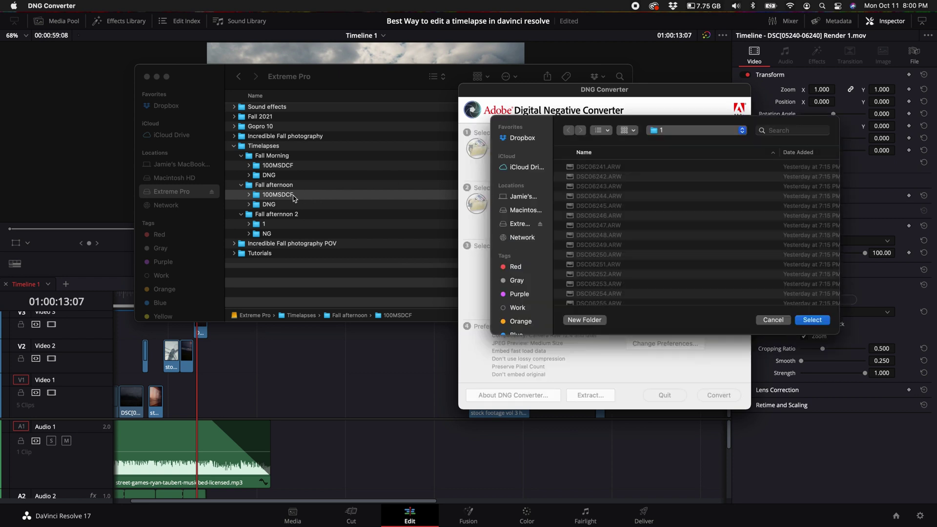
{"action": "left_click_drag", "start_coordinate": [276, 195], "coordinate": [639, 229]}
{"action": "left_click", "coordinate": [812, 320]}
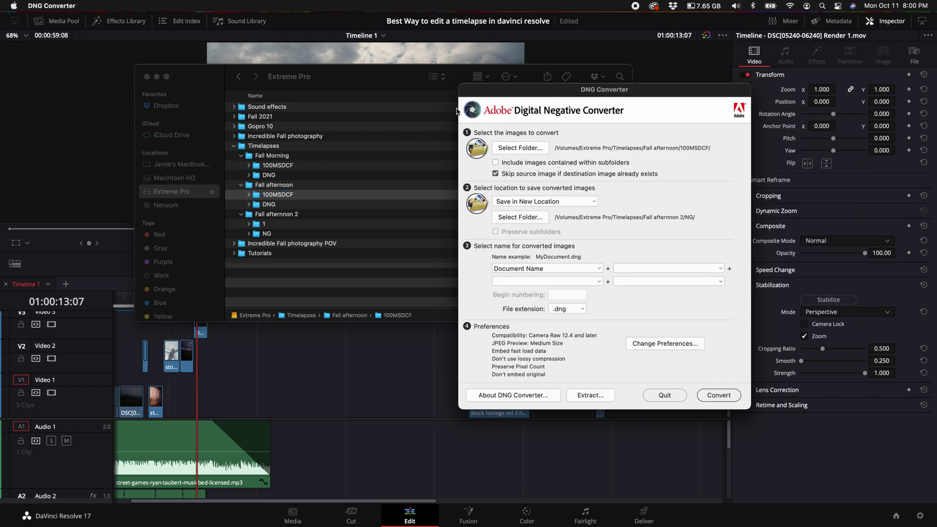
Set Fall afternoon/DNG as the save location, then quit DNG Converter
{"action": "left_click", "coordinate": [305, 188]}
{"action": "left_click", "coordinate": [298, 186]}
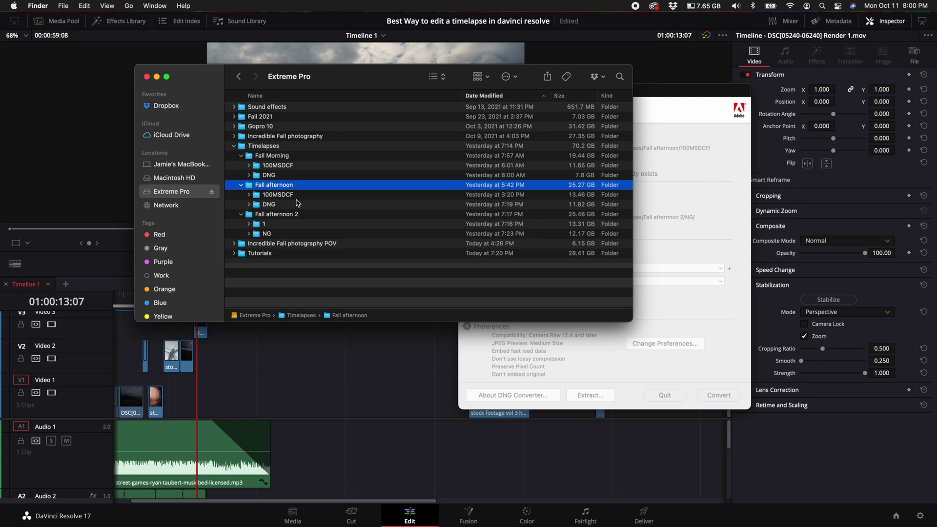
{"action": "left_click", "coordinate": [292, 205]}
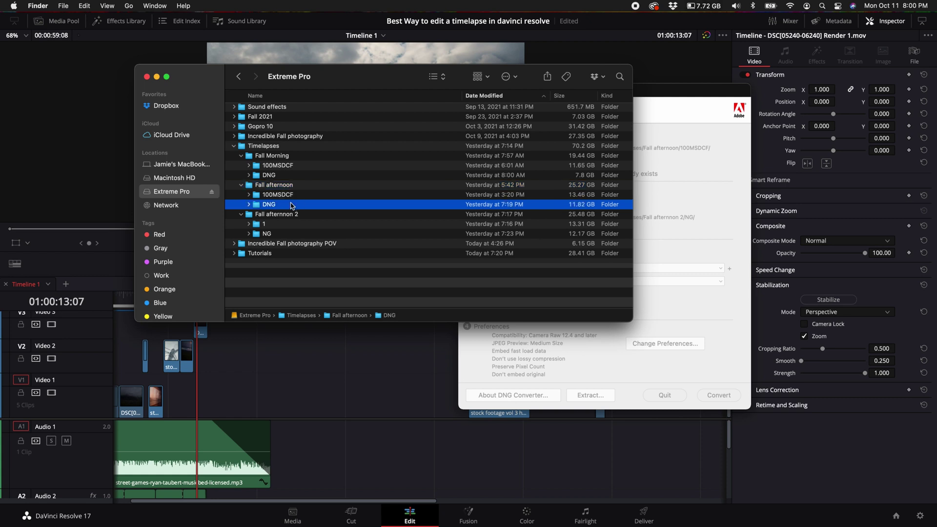
{"action": "left_click", "coordinate": [654, 213]}
{"action": "left_click", "coordinate": [518, 220]}
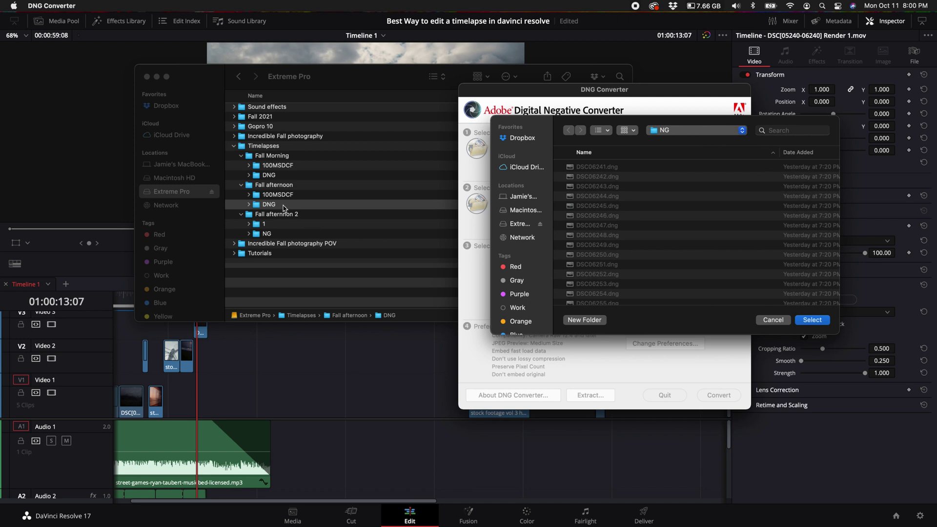
{"action": "left_click_drag", "start_coordinate": [283, 207], "coordinate": [629, 233]}
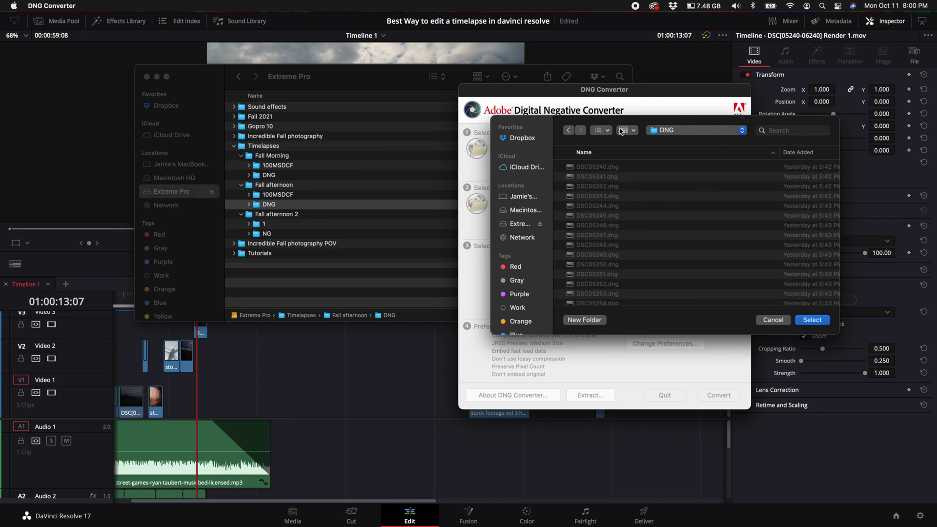
{"action": "left_click", "coordinate": [823, 323]}
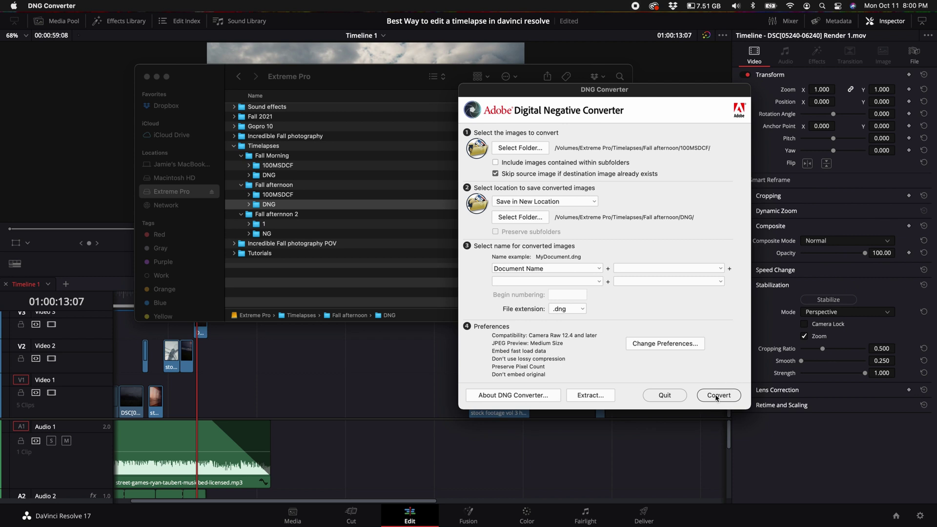
{"action": "left_click", "coordinate": [678, 398]}
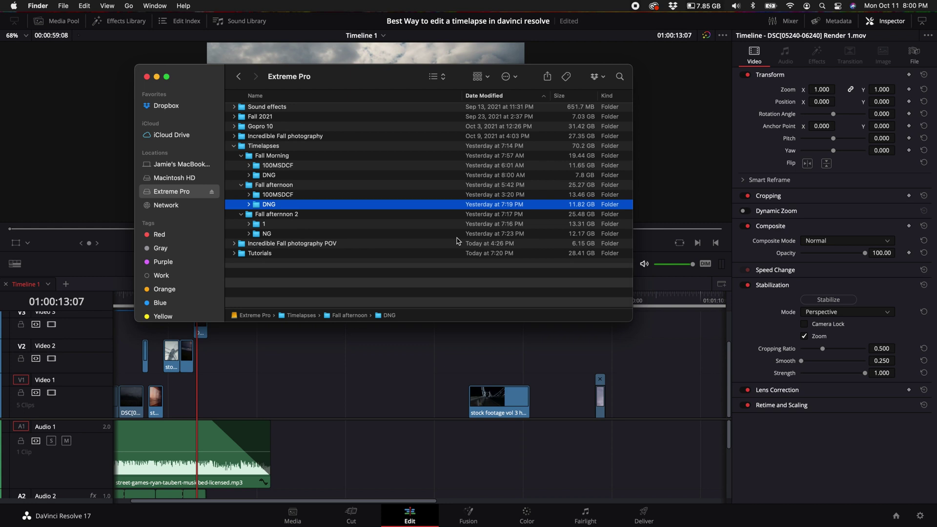
{"action": "left_click", "coordinate": [276, 234]}
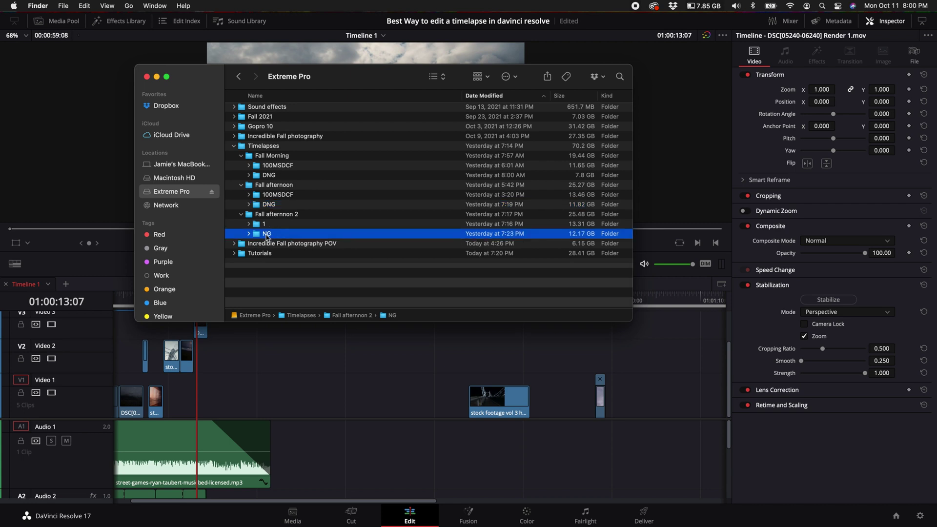
{"action": "left_click_drag", "start_coordinate": [266, 238], "coordinate": [340, 364]}
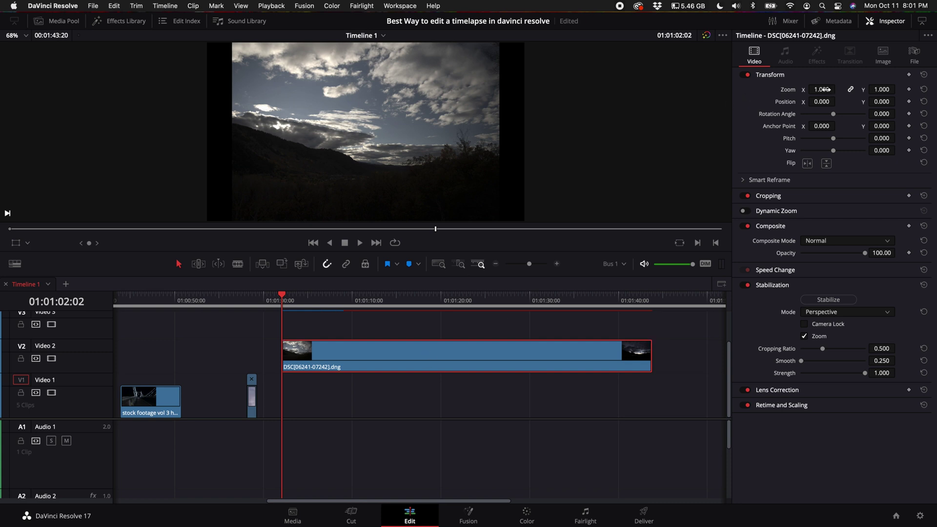
Zoom the DNG timelapse clip to 1.45 and retime it to 301% speed, then go to Color
{"action": "left_click_drag", "start_coordinate": [822, 89], "coordinate": [854, 89]}
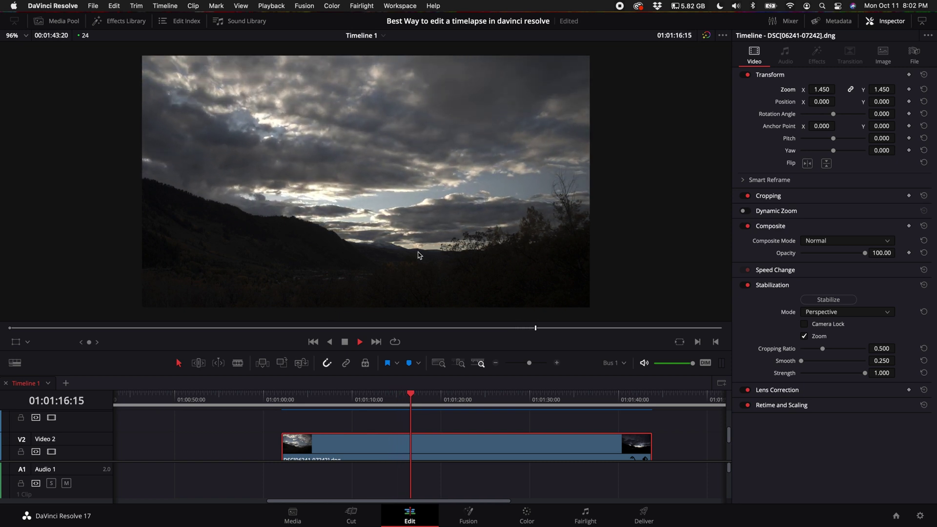
{"action": "right_click", "coordinate": [461, 448]}
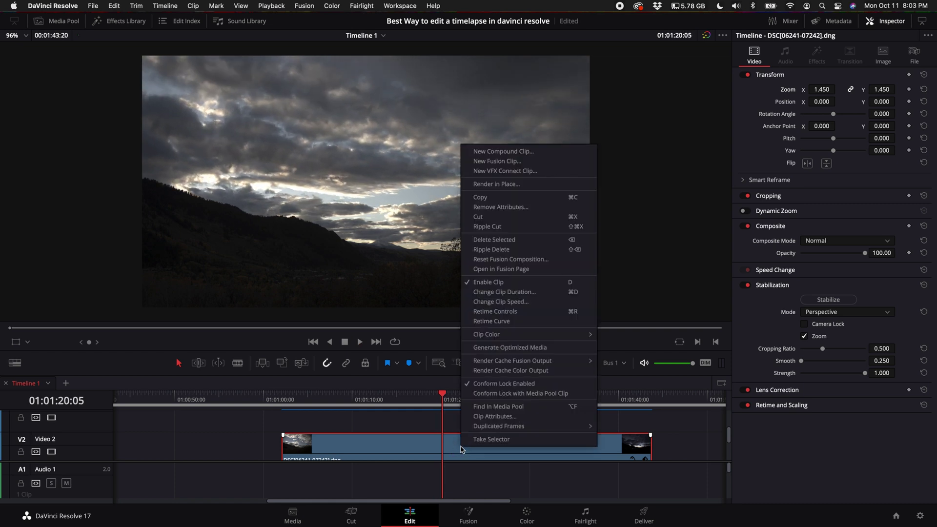
{"action": "left_click", "coordinate": [539, 312]}
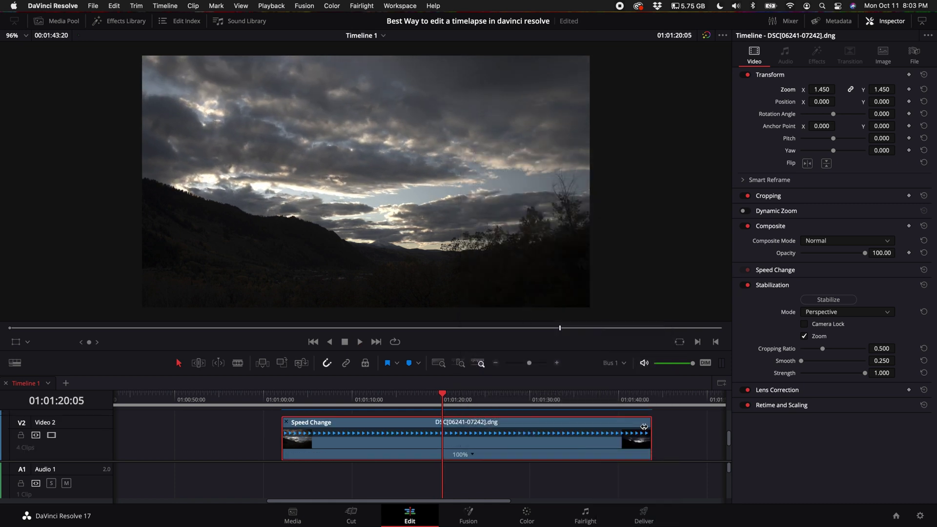
{"action": "left_click_drag", "start_coordinate": [644, 427], "coordinate": [404, 432]}
{"action": "left_click", "coordinate": [285, 397]}
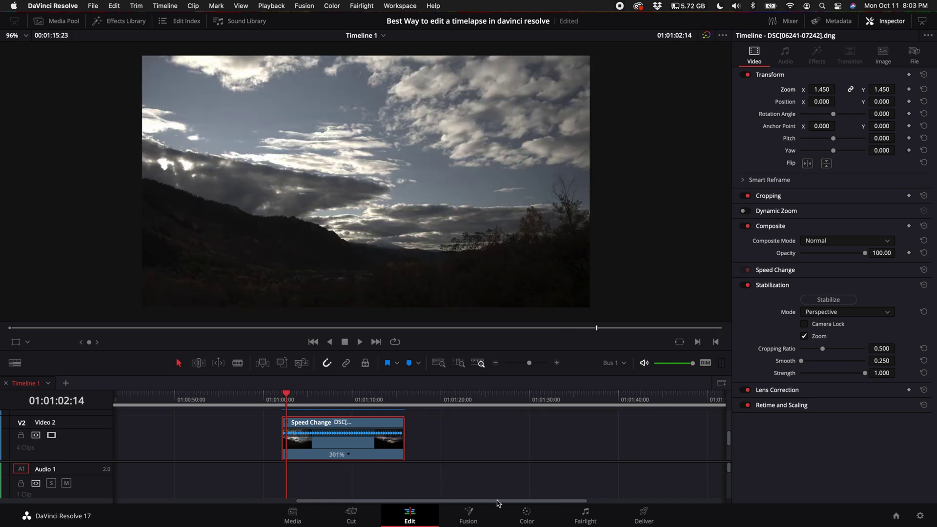
{"action": "left_click", "coordinate": [526, 515]}
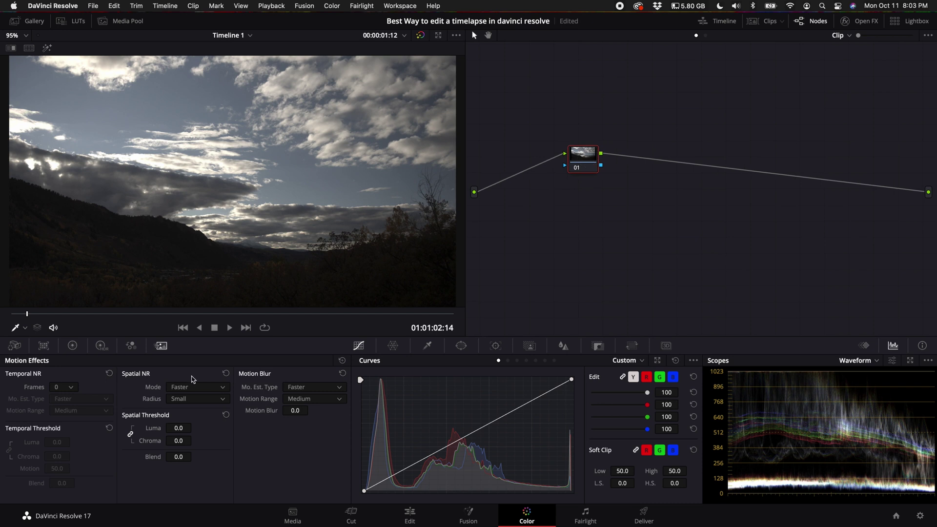
Raise contrast to 1.260, then add node 02 with a midtone-brightening curve and lifted shadows
{"action": "left_click", "coordinate": [72, 345]}
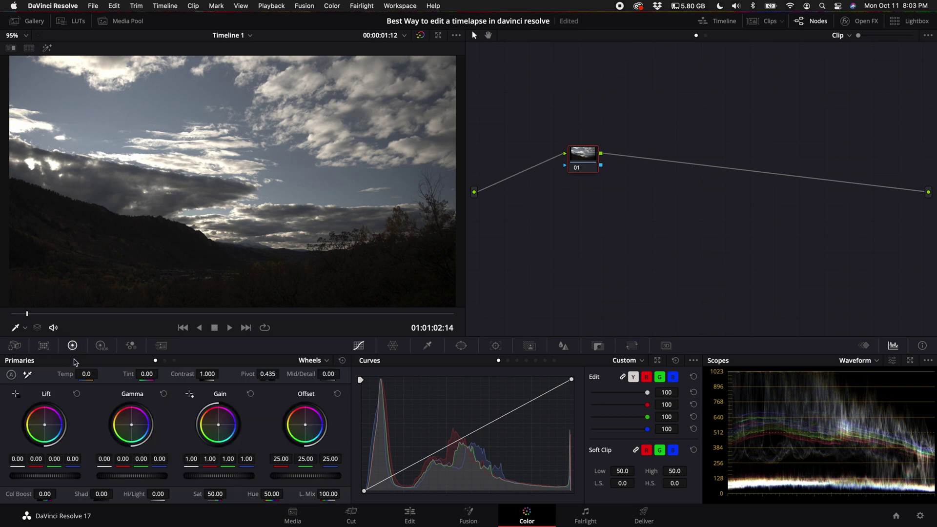
{"action": "left_click_drag", "start_coordinate": [207, 374], "coordinate": [274, 377]}
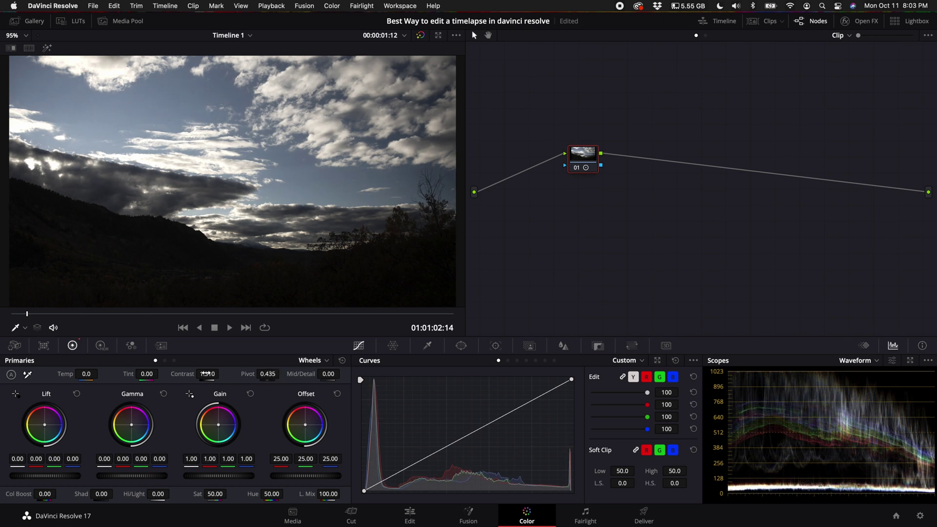
{"action": "key", "text": "alt+s"}
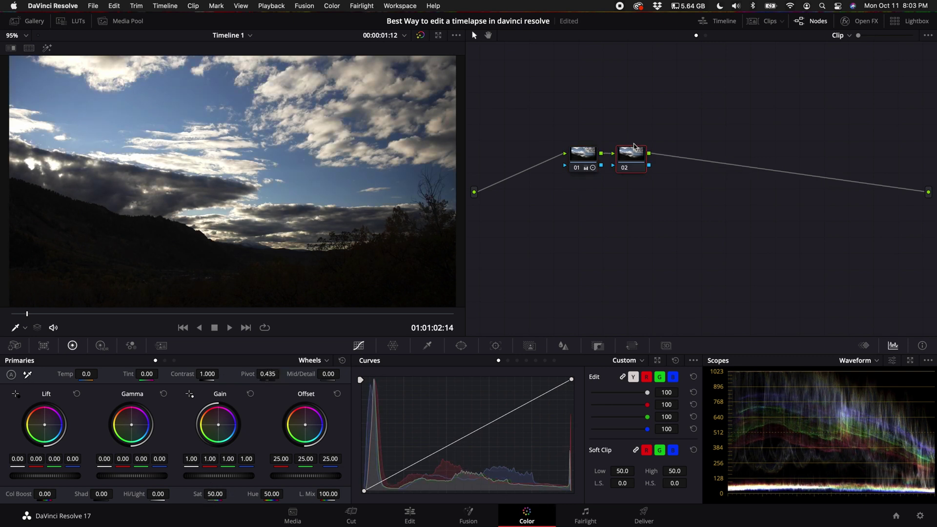
{"action": "left_click_drag", "start_coordinate": [572, 380], "coordinate": [571, 383]}
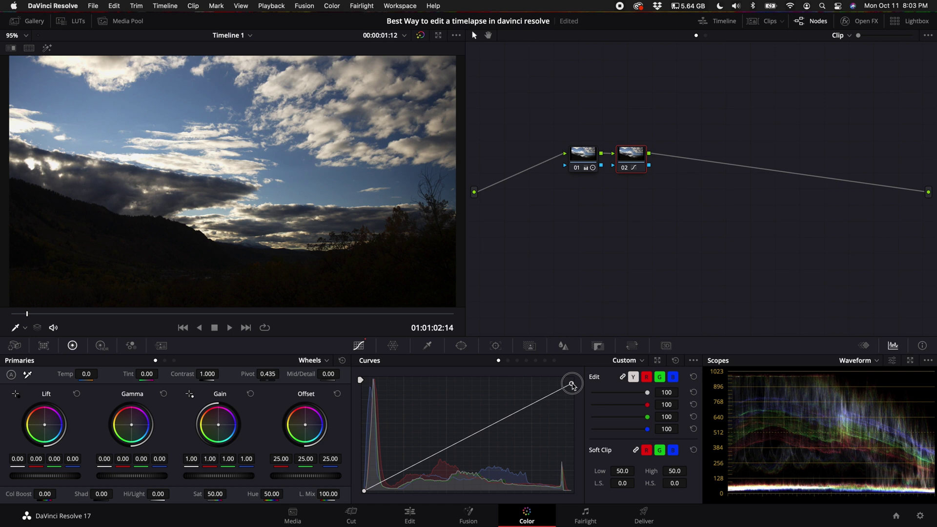
{"action": "left_click_drag", "start_coordinate": [449, 447], "coordinate": [428, 438]}
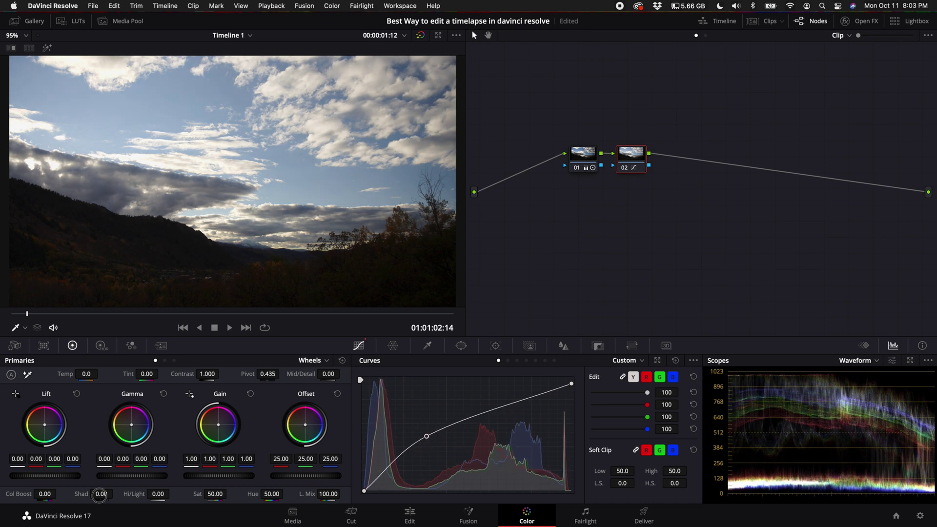
{"action": "left_click_drag", "start_coordinate": [101, 493], "coordinate": [135, 498]}
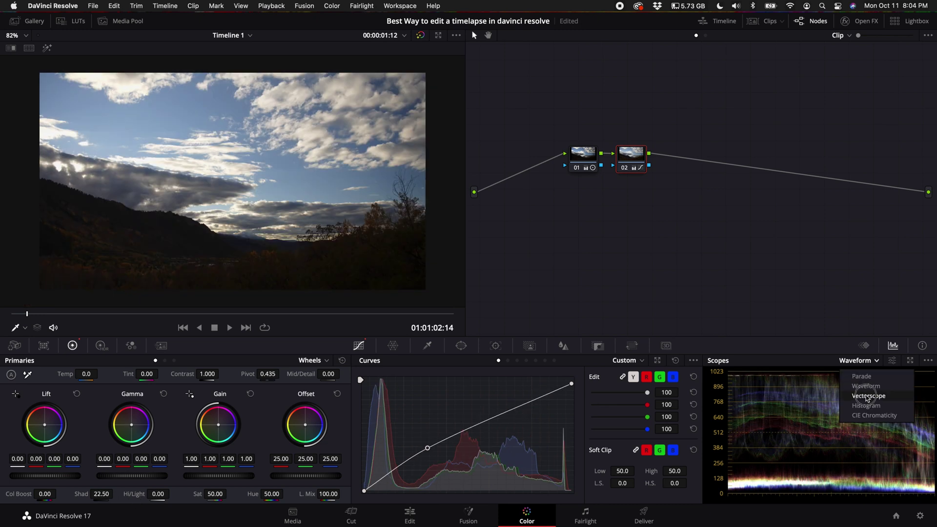
With the Vectorscope showing, set node 02 saturation to 67.60 and colour boost to 4.50, then play back
{"action": "left_click", "coordinate": [863, 398]}
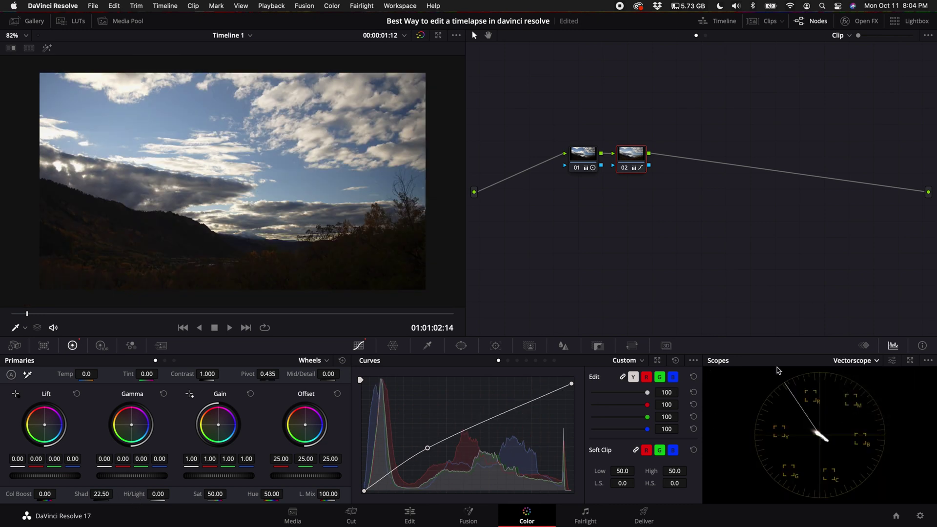
{"action": "left_click_drag", "start_coordinate": [636, 158], "coordinate": [645, 160]}
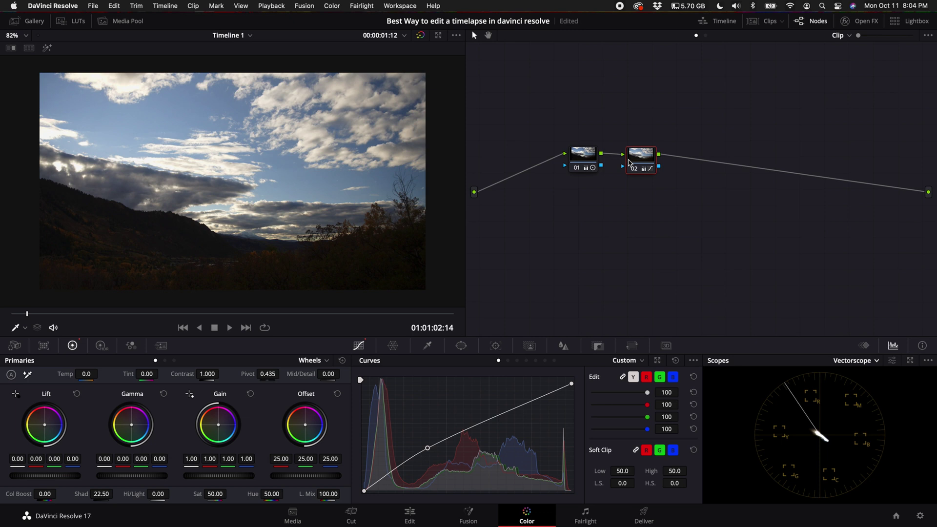
{"action": "mouse_move", "coordinate": [215, 496]}
{"action": "left_mouse_down"}
{"action": "mouse_move", "coordinate": [332, 500]}
{"action": "mouse_move", "coordinate": [251, 508]}
{"action": "mouse_move", "coordinate": [213, 495]}
{"action": "left_mouse_up"}
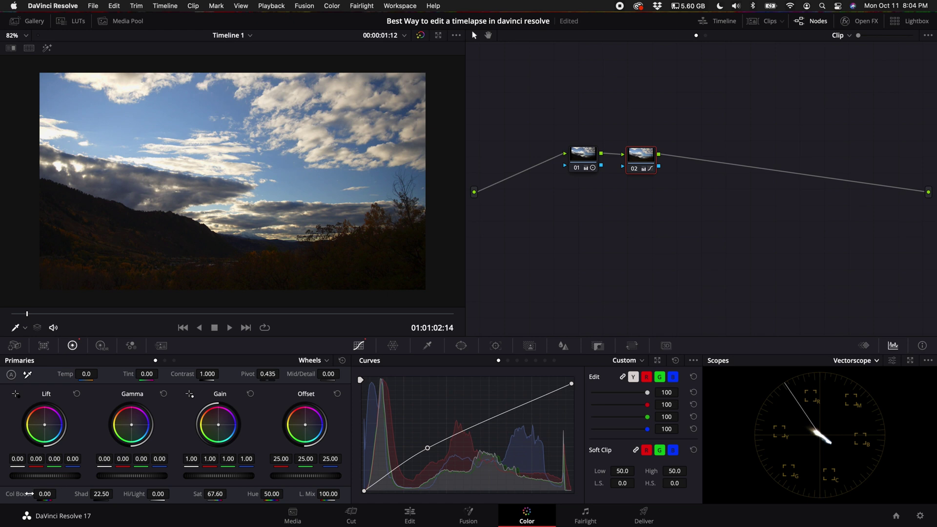
{"action": "left_click_drag", "start_coordinate": [43, 495], "coordinate": [49, 496]}
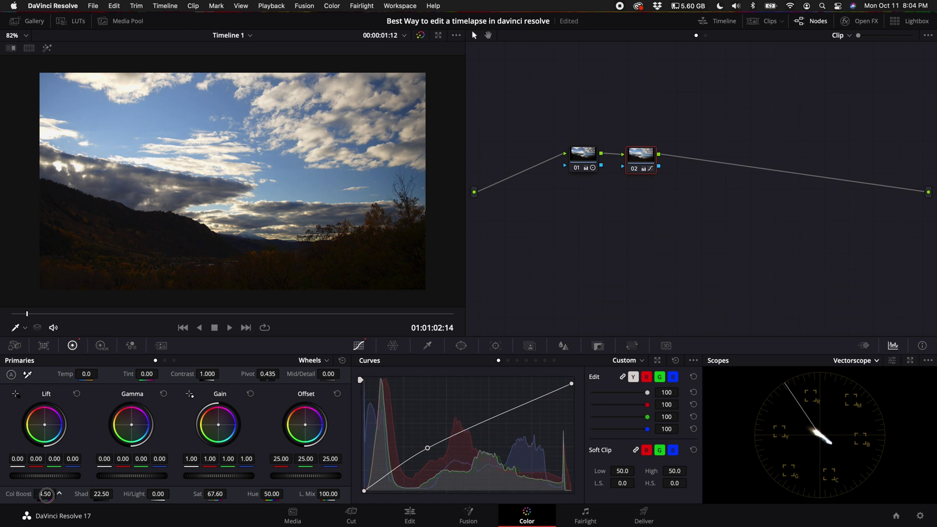
{"action": "key", "text": "space"}
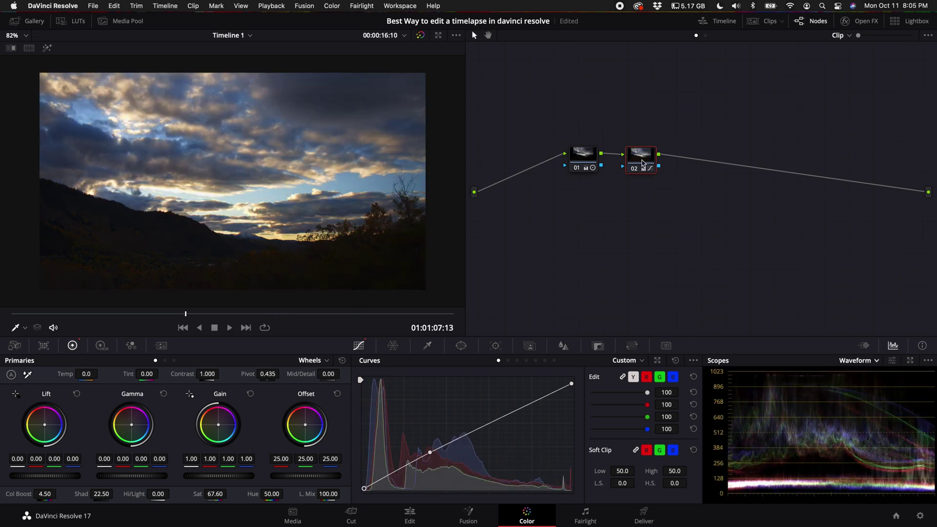
Add node 03 in Sharpen mode with radius 0.46, level 19 and coring softness 9
{"action": "key", "text": "alt+s"}
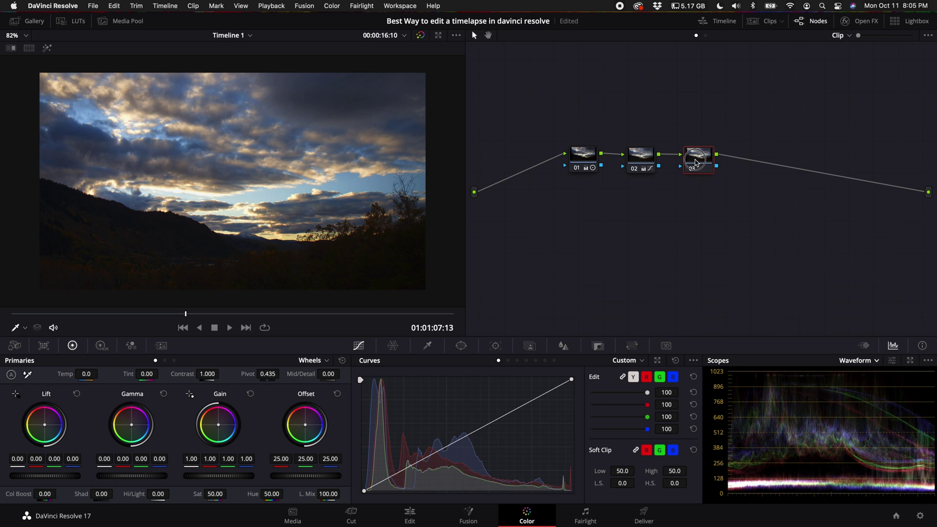
{"action": "left_click", "coordinate": [563, 346]}
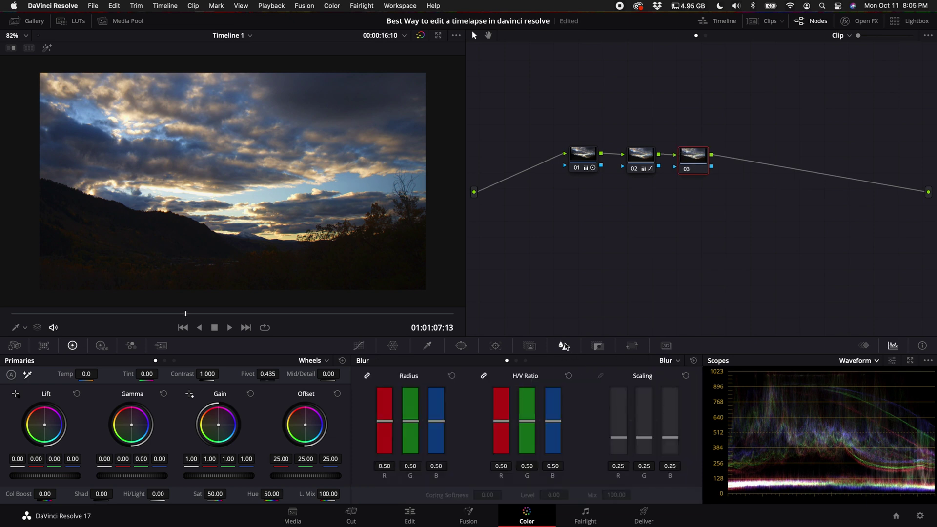
{"action": "left_click", "coordinate": [667, 360]}
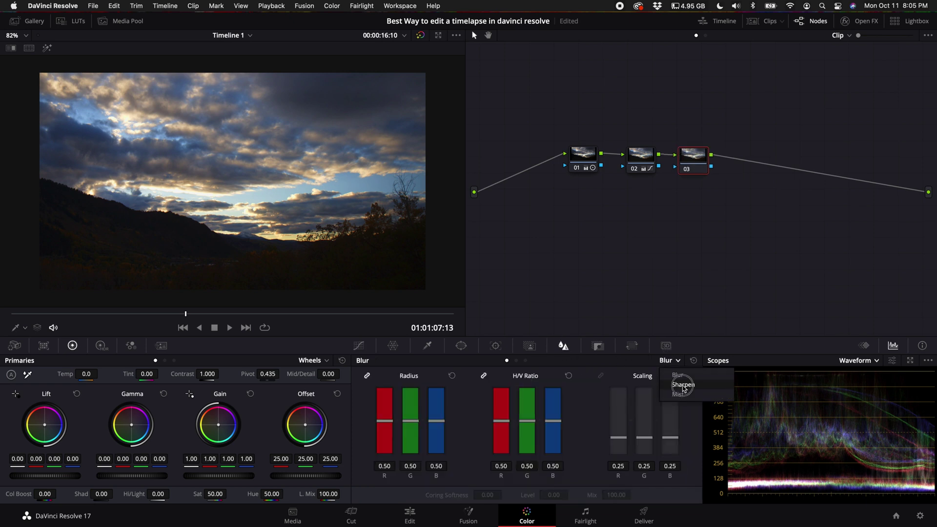
{"action": "left_click", "coordinate": [681, 373]}
{"action": "left_click_drag", "start_coordinate": [438, 420], "coordinate": [444, 425]}
{"action": "scroll", "coordinate": [149, 253], "scroll_direction": "up", "scroll_amount": 8}
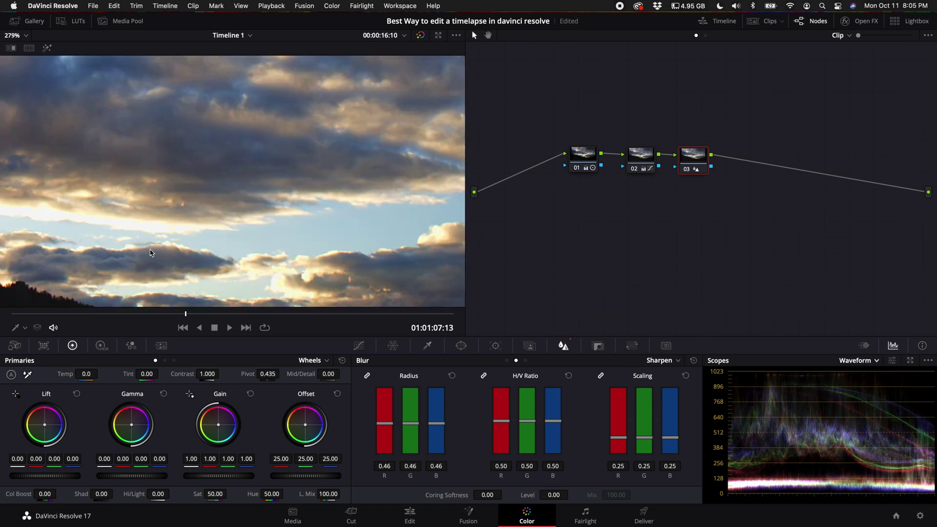
{"action": "scroll", "coordinate": [149, 253], "scroll_direction": "up", "scroll_amount": 5}
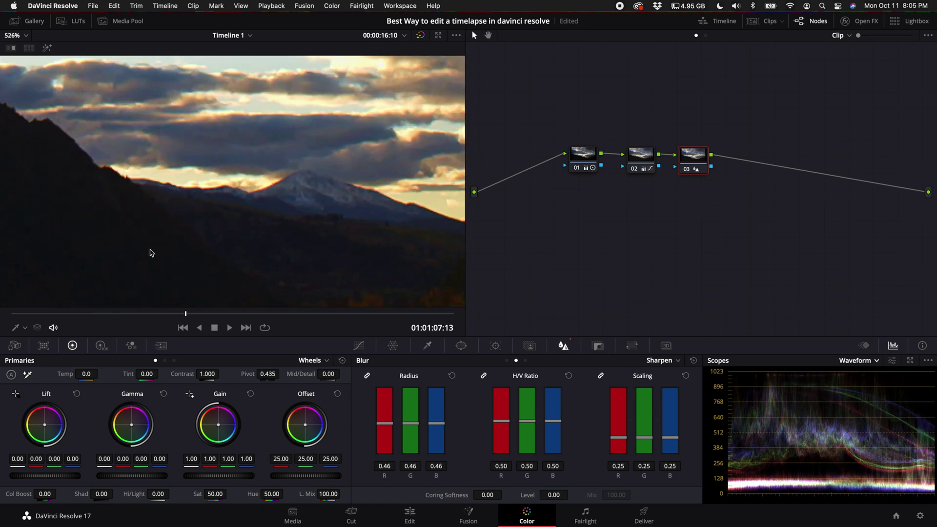
{"action": "left_click_drag", "start_coordinate": [553, 494], "coordinate": [544, 495]}
{"action": "left_click_drag", "start_coordinate": [452, 495], "coordinate": [490, 495]}
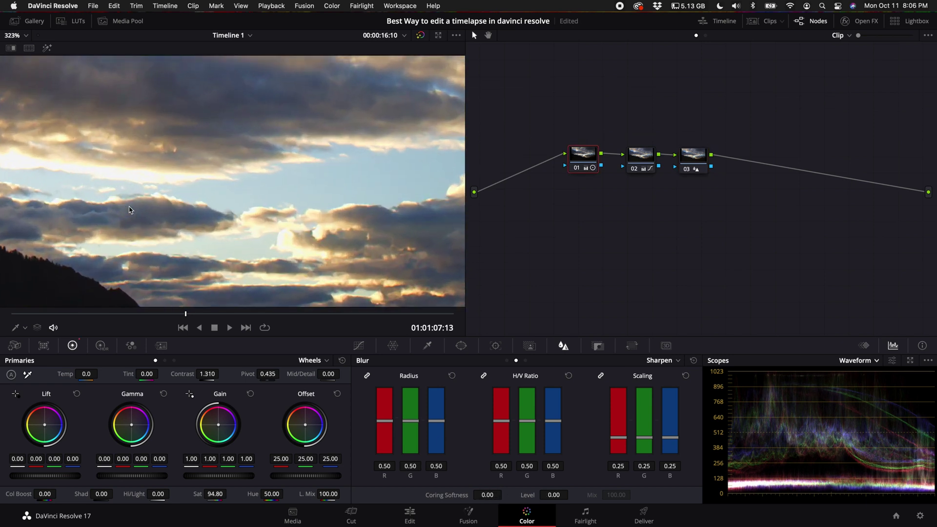
Play back the timelapse to review the sharpening
{"action": "scroll", "coordinate": [260, 220], "scroll_direction": "up", "scroll_amount": 8}
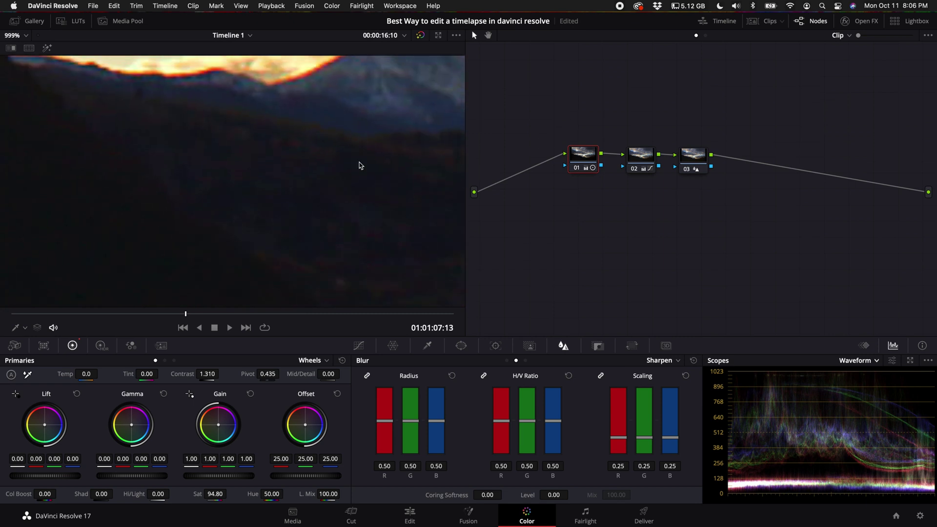
{"action": "scroll", "coordinate": [286, 199], "scroll_direction": "down", "scroll_amount": 4}
{"action": "key", "text": "space"}
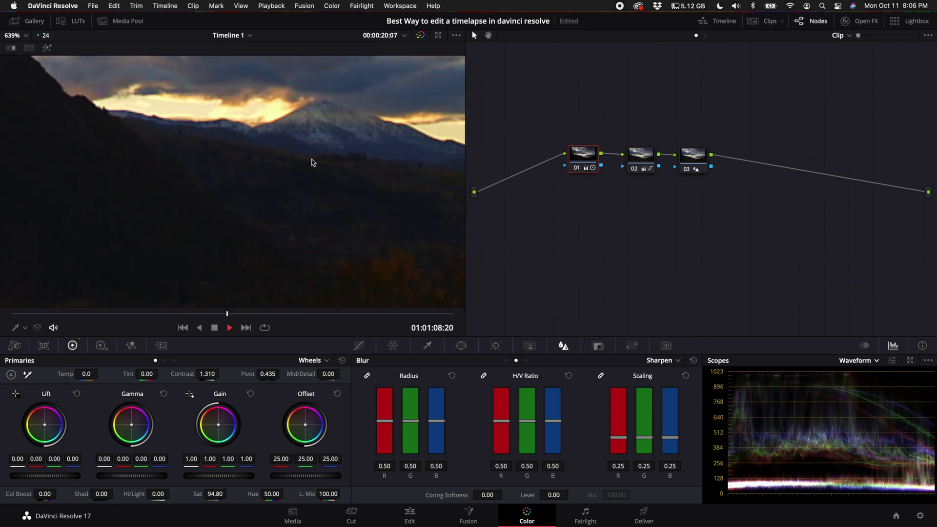
{"action": "key", "text": "space"}
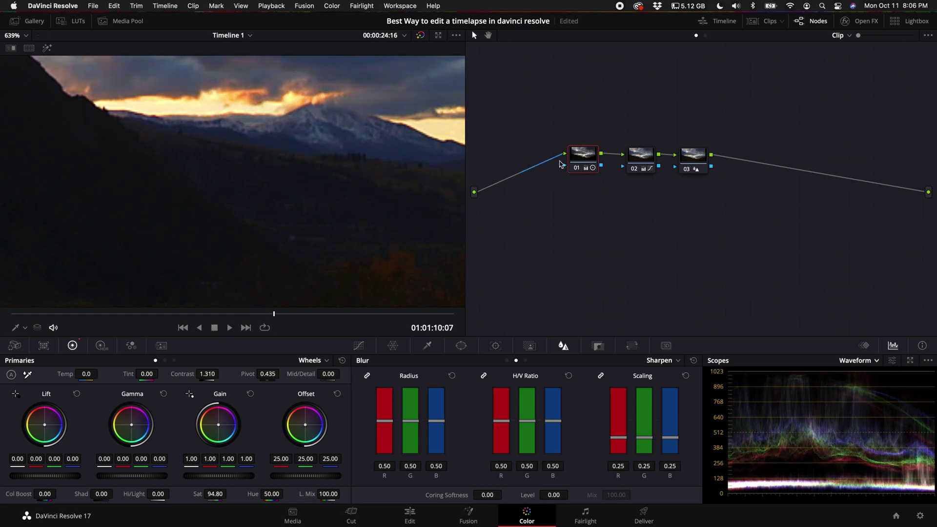
Insert a new empty node ahead of node 01 at the start of the chain
{"action": "left_click_drag", "start_coordinate": [586, 155], "coordinate": [587, 158]}
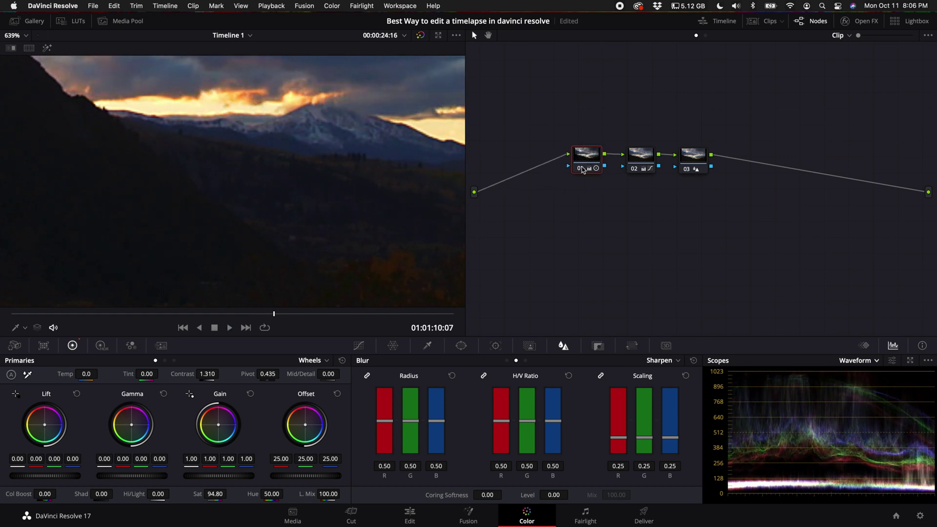
{"action": "key", "text": "shift+s"}
{"action": "left_click_drag", "start_coordinate": [581, 196], "coordinate": [543, 172]}
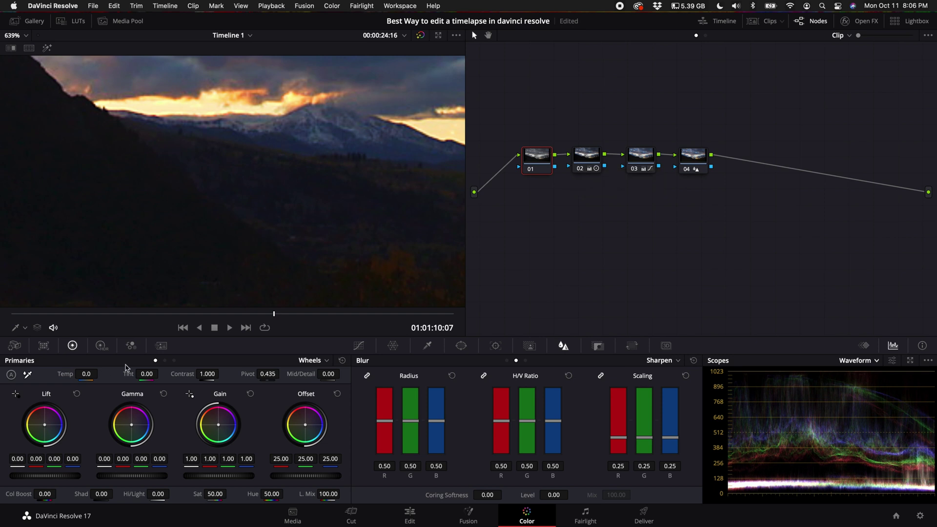
Give node 01 noise reduction: temporal 3 frames with raised thresholds, spatial mode Better
{"action": "left_click", "coordinate": [161, 346]}
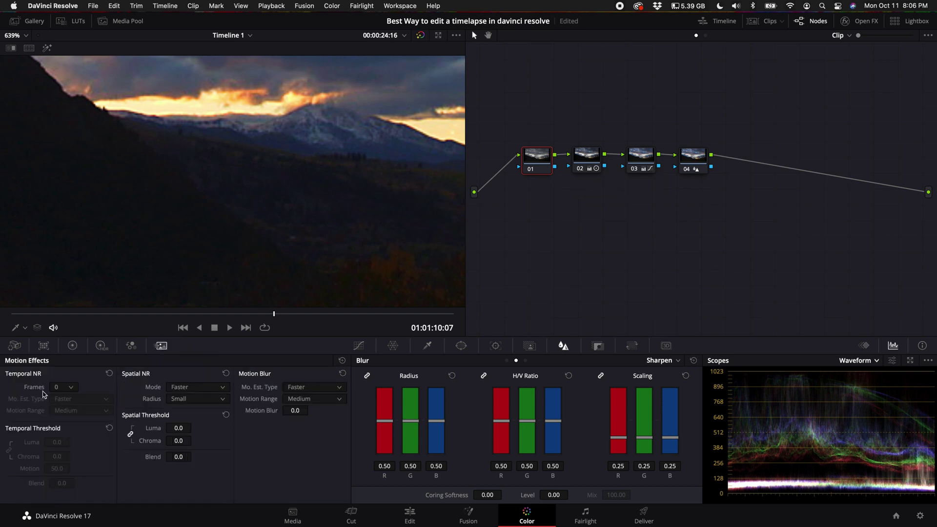
{"action": "left_click", "coordinate": [68, 387]}
{"action": "left_click", "coordinate": [62, 433]}
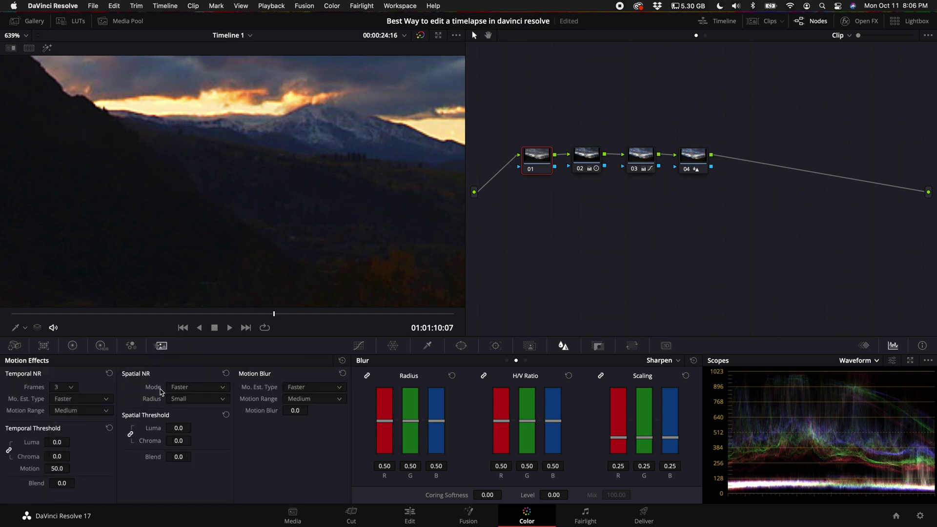
{"action": "left_click", "coordinate": [179, 388]}
{"action": "left_click", "coordinate": [181, 398]}
{"action": "left_click_drag", "start_coordinate": [57, 442], "coordinate": [81, 447]}
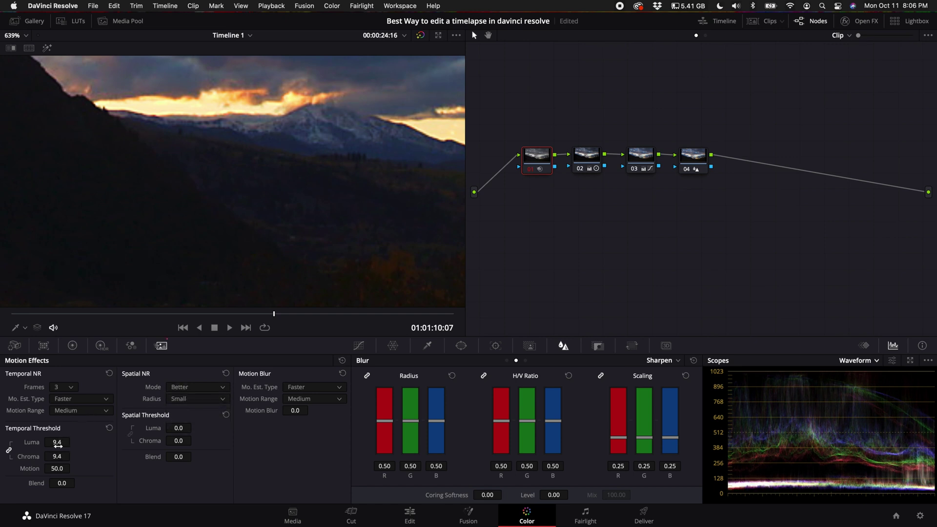
{"action": "left_click", "coordinate": [194, 389]}
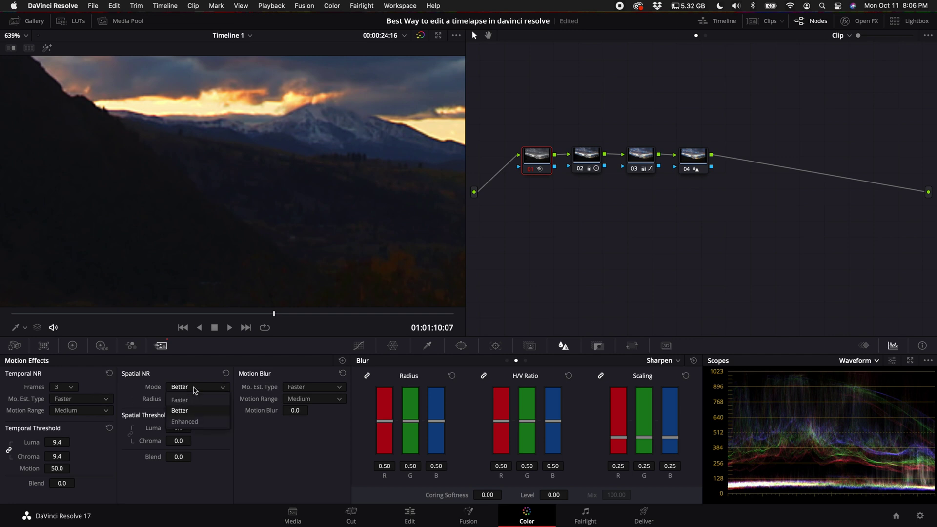
{"action": "left_click", "coordinate": [191, 412]}
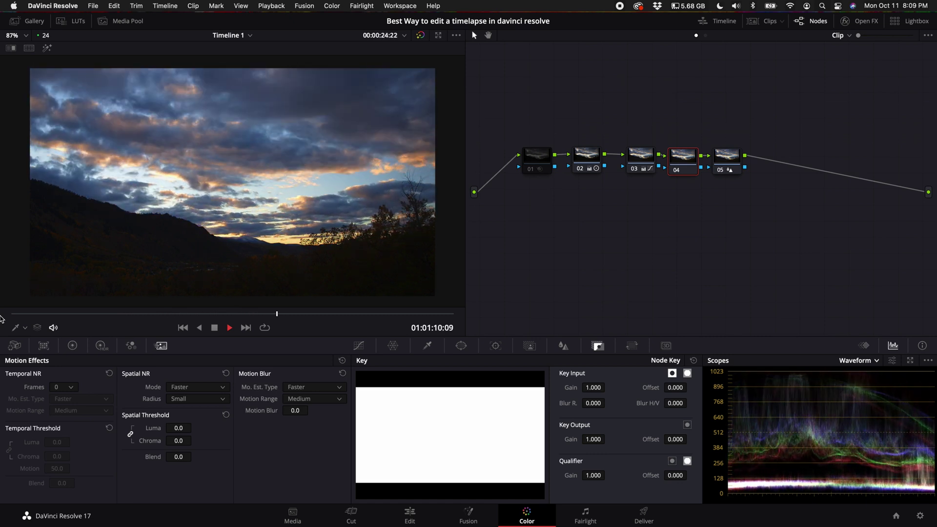
Play through the timelapse to review it before adding deflicker
{"action": "left_click", "coordinate": [30, 314]}
{"action": "key", "text": "space"}
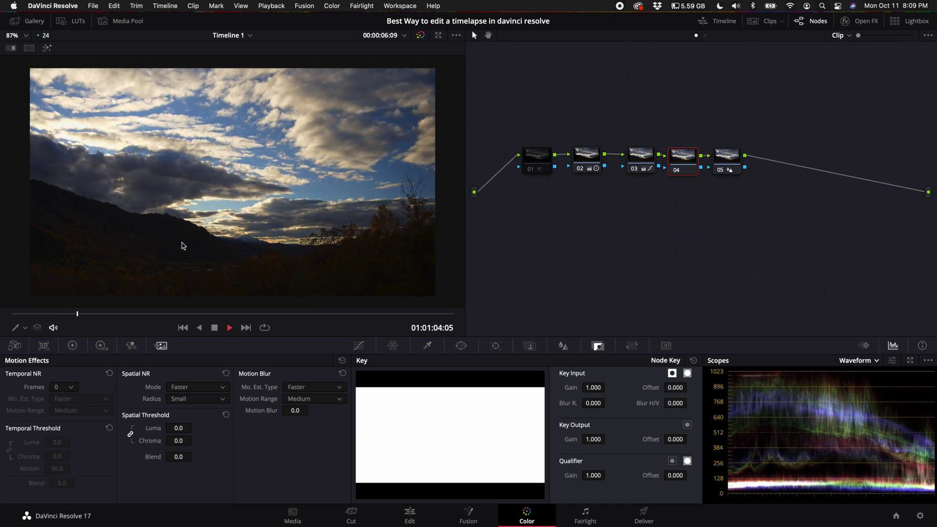
{"action": "left_click", "coordinate": [177, 314]}
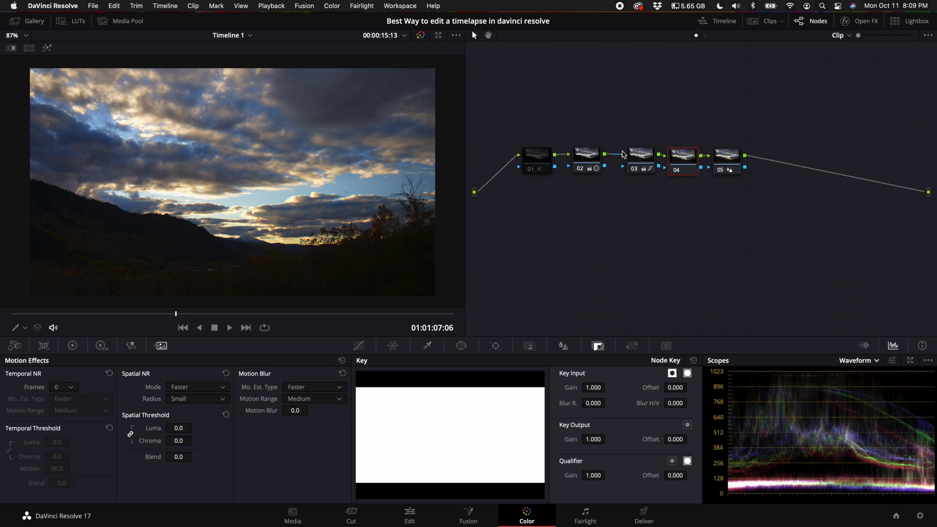
Apply Resolve FX Revival Deflicker to node 04 and choose its deflicker preset
{"action": "left_click_drag", "start_coordinate": [682, 160], "coordinate": [681, 161]}
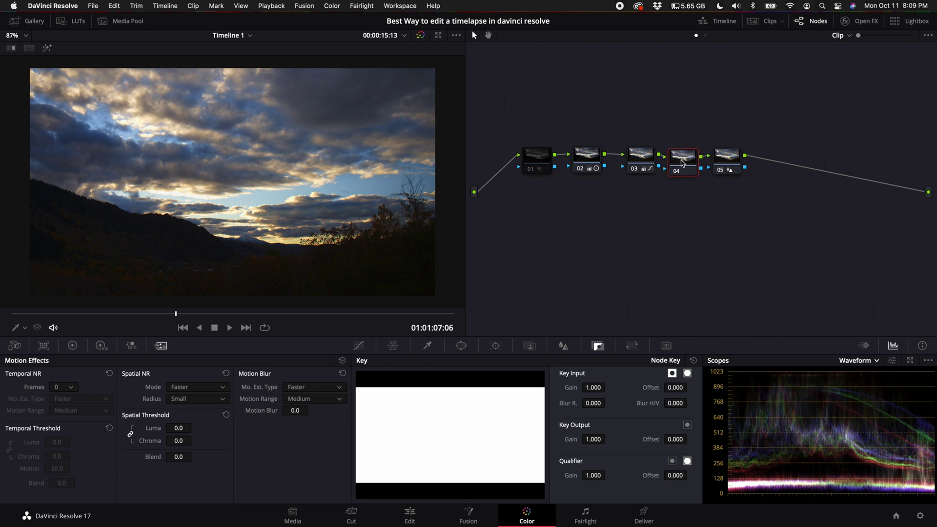
{"action": "left_click", "coordinate": [860, 21]}
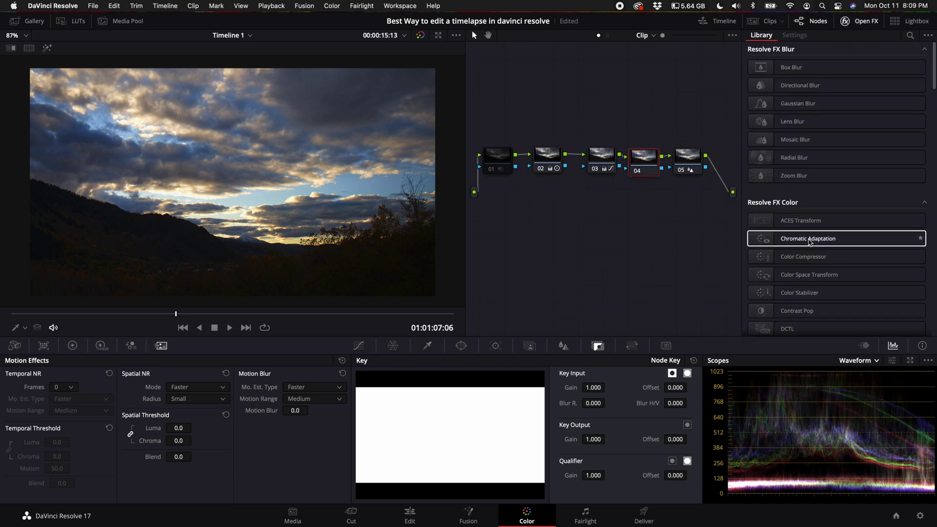
{"action": "scroll", "coordinate": [803, 234], "scroll_direction": "down", "scroll_amount": 10}
{"action": "scroll", "coordinate": [769, 257], "scroll_direction": "down", "scroll_amount": 1}
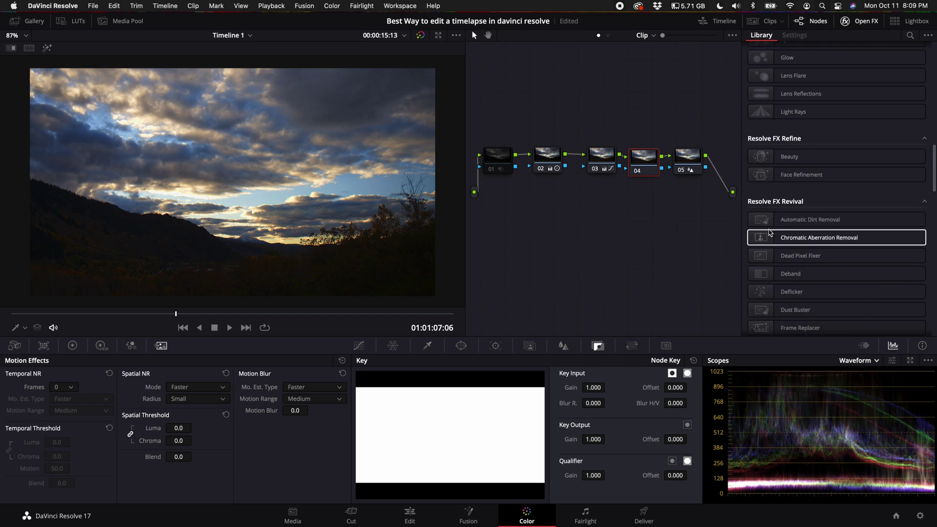
{"action": "scroll", "coordinate": [782, 201], "scroll_direction": "up", "scroll_amount": 1}
{"action": "scroll", "coordinate": [797, 263], "scroll_direction": "down", "scroll_amount": 5}
{"action": "scroll", "coordinate": [797, 270], "scroll_direction": "down", "scroll_amount": 1}
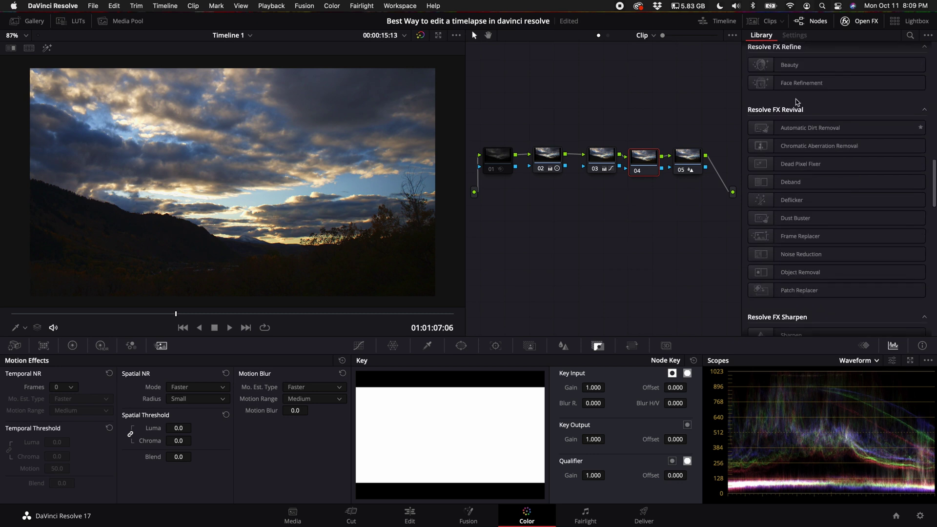
{"action": "left_click_drag", "start_coordinate": [791, 201], "coordinate": [651, 167]}
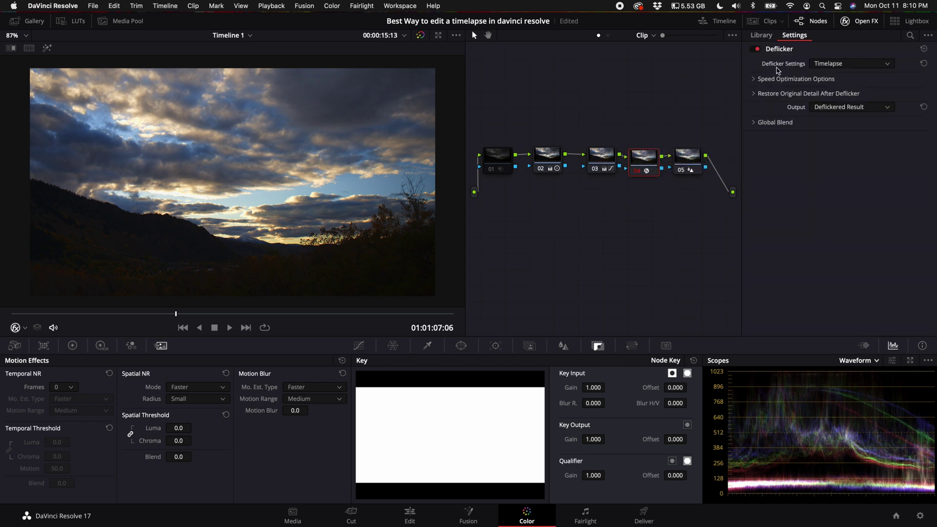
{"action": "left_click", "coordinate": [832, 65]}
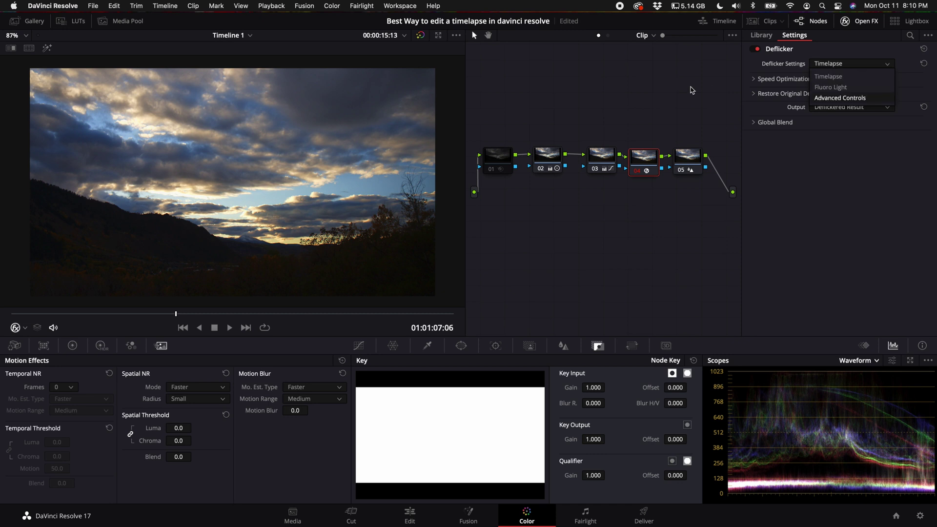
{"action": "left_click", "coordinate": [668, 88]}
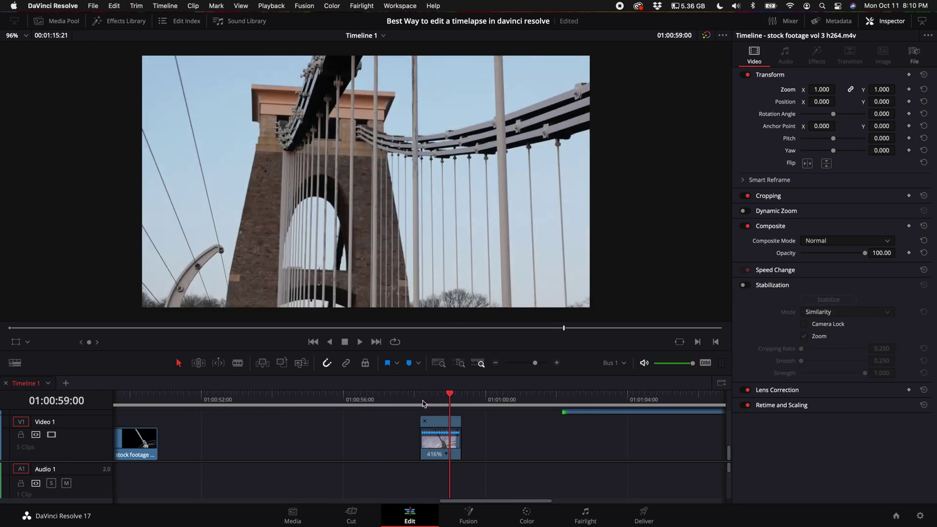
Stabilize the daytime bridge clip at 58:04 in Similarity mode and bring it into the Color page
{"action": "left_click", "coordinate": [422, 402]}
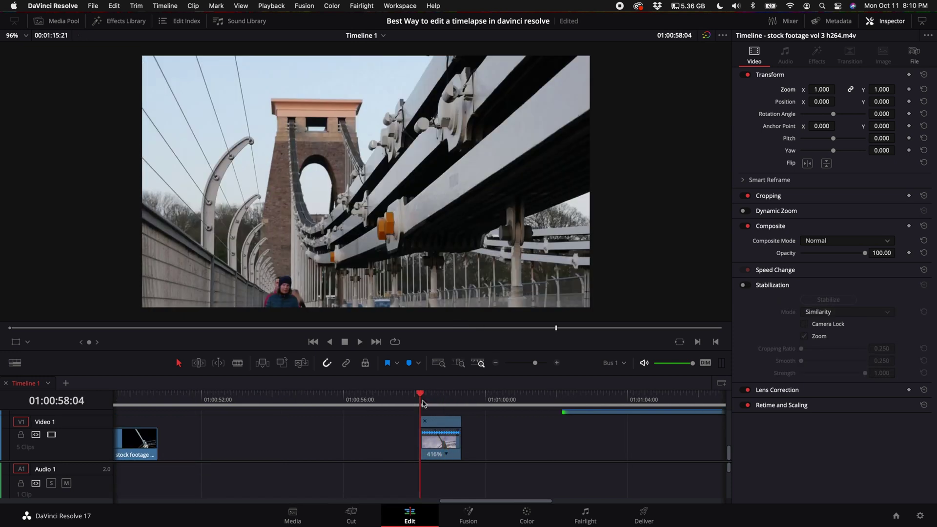
{"action": "key", "text": "space"}
{"action": "left_click", "coordinate": [422, 402]}
{"action": "left_click", "coordinate": [744, 286]}
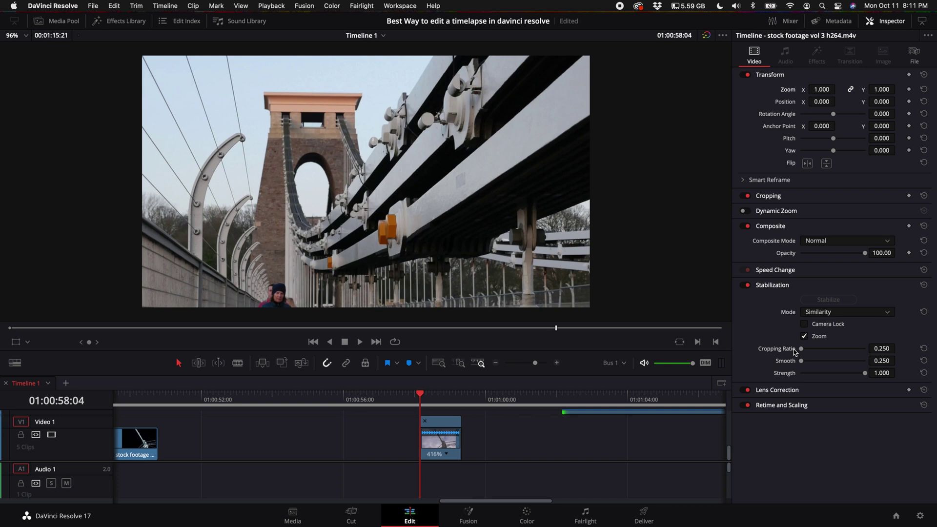
{"action": "key", "text": "shift+6"}
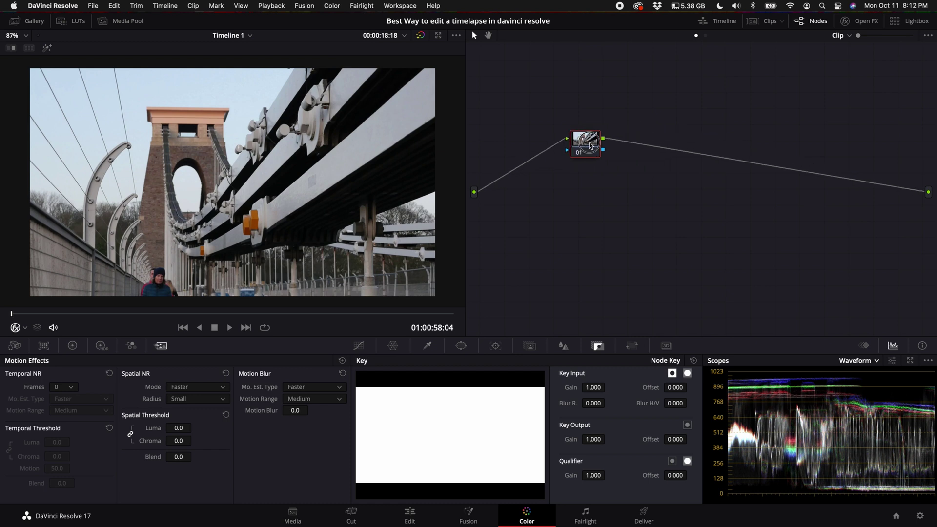
Add serial nodes 02 and 03 after node 01, then reselect node 01
{"action": "key", "text": "alt+s"}
{"action": "key", "text": "alt+s"}
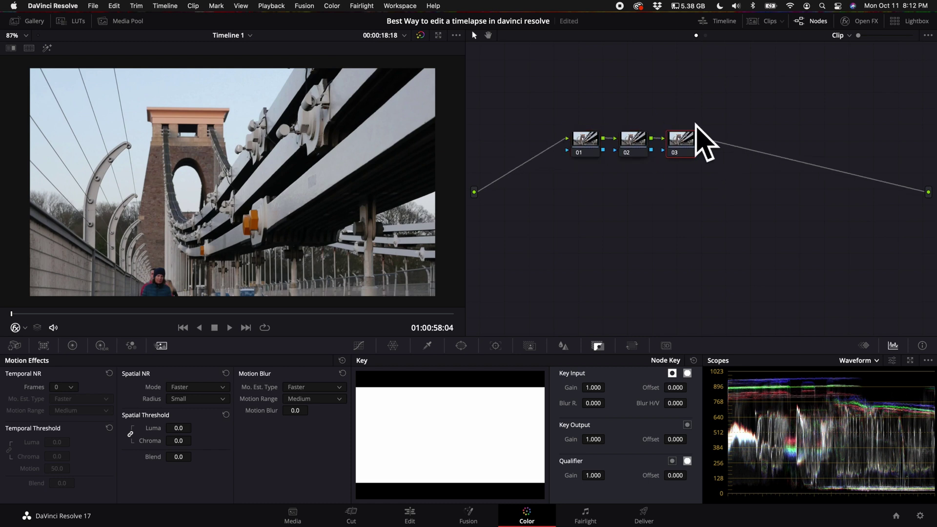
{"action": "left_click", "coordinate": [589, 146]}
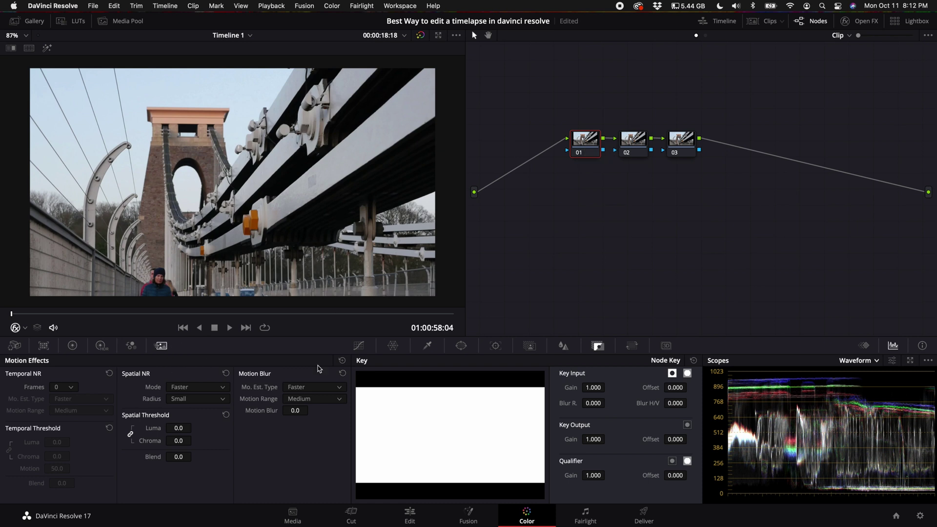
On node 01, set motion estimation to Better, keep Medium range, and raise Motion Blur to 69.0
{"action": "left_click", "coordinate": [310, 391]}
{"action": "left_click", "coordinate": [308, 399]}
{"action": "left_click", "coordinate": [339, 398]}
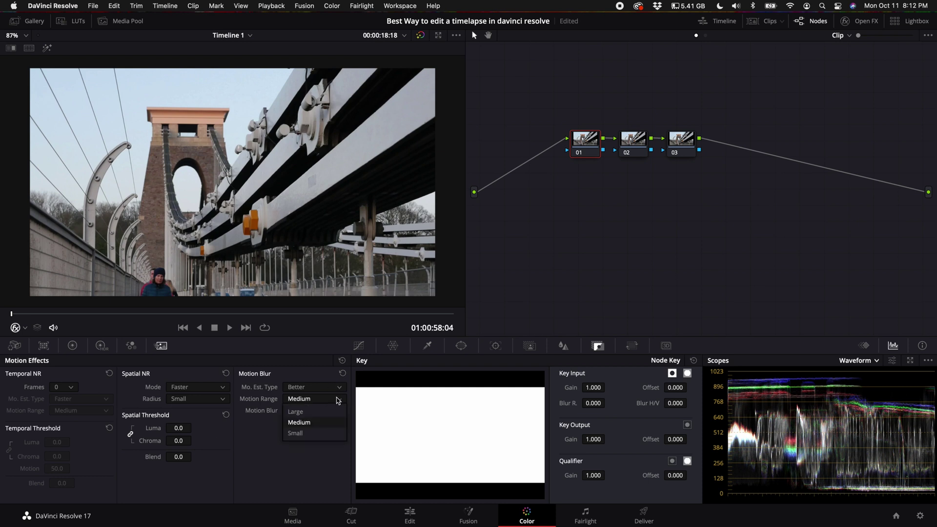
{"action": "left_click", "coordinate": [269, 438]}
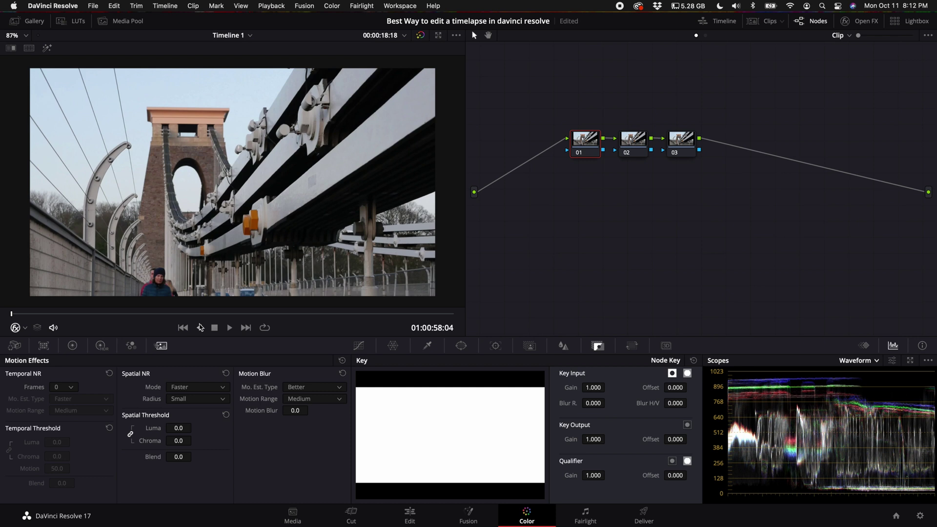
{"action": "left_click_drag", "start_coordinate": [295, 410], "coordinate": [320, 410]}
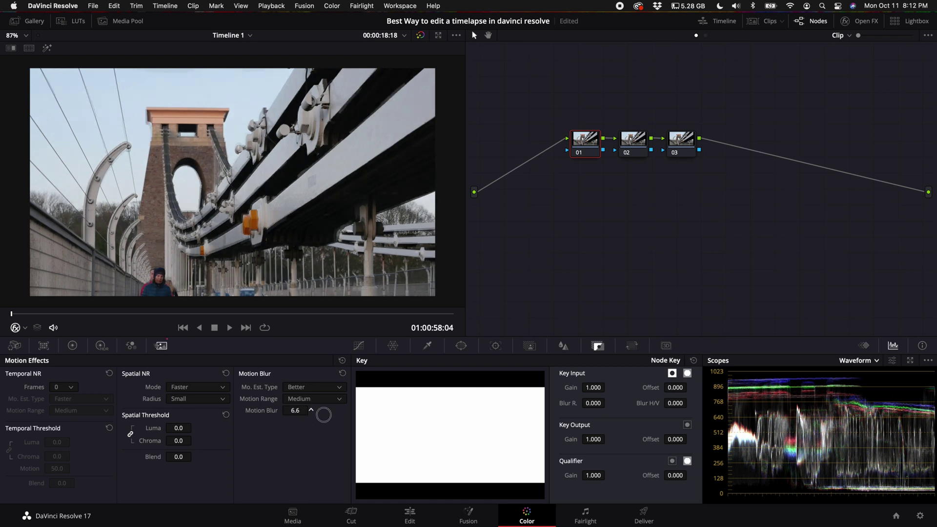
{"action": "left_click_drag", "start_coordinate": [428, 423], "coordinate": [478, 426]}
Try Large and Small motion ranges, settle back on Medium, and play back to check the blur
{"action": "left_click", "coordinate": [312, 398]}
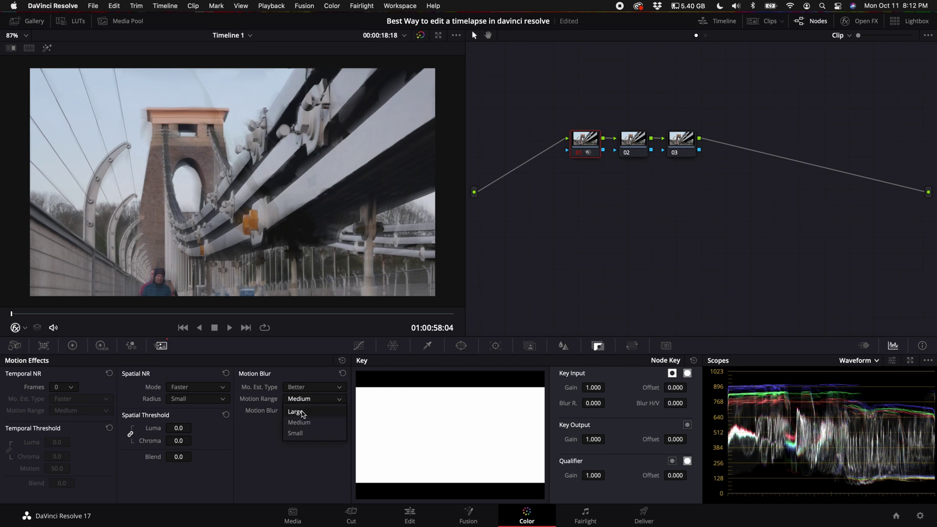
{"action": "left_click", "coordinate": [299, 411]}
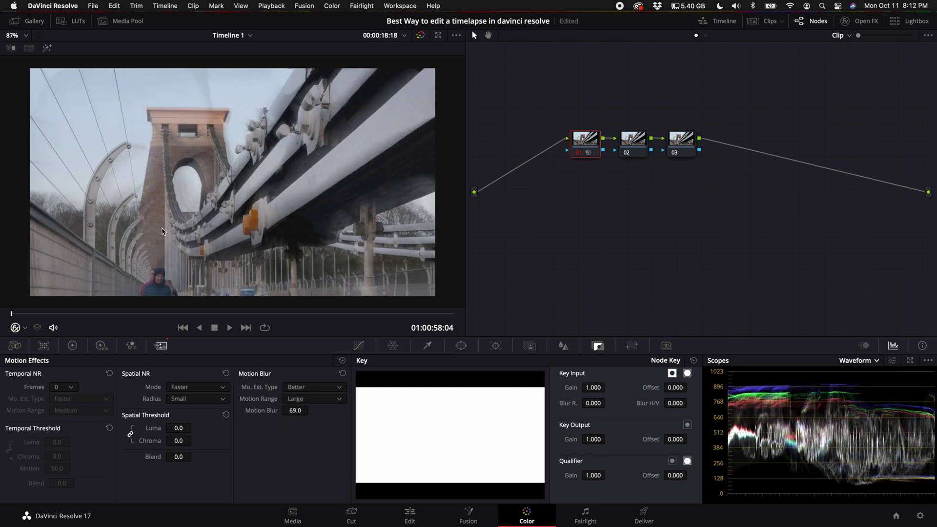
{"action": "left_click", "coordinate": [293, 399]}
{"action": "left_click", "coordinate": [295, 413]}
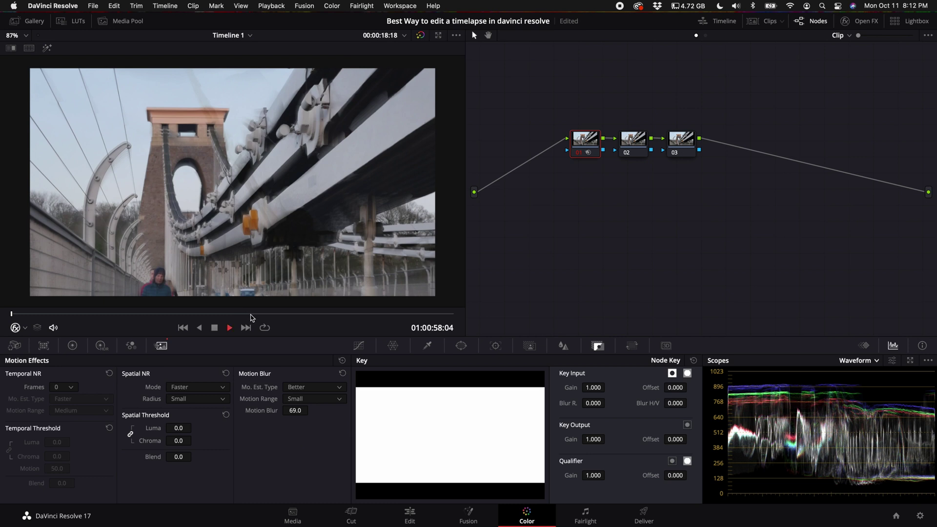
{"action": "key", "text": "space"}
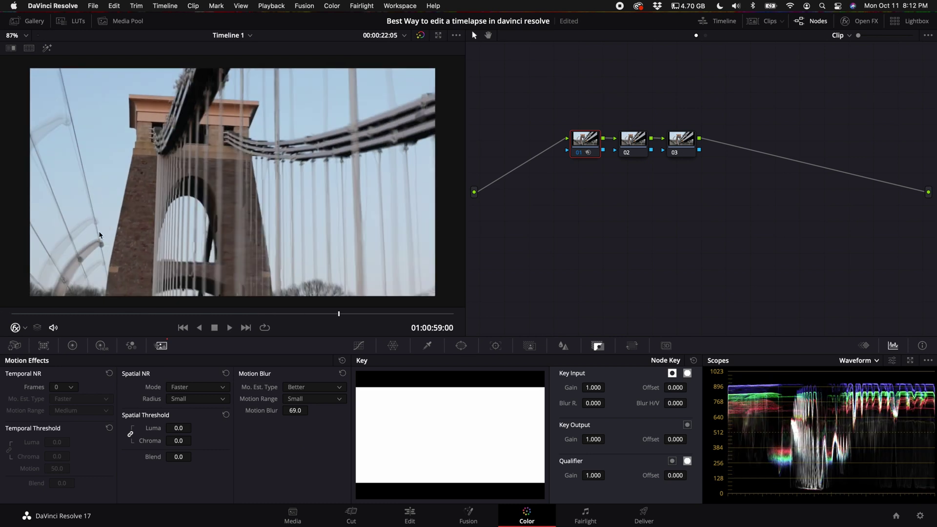
{"action": "left_click", "coordinate": [308, 398]}
{"action": "left_click", "coordinate": [298, 421]}
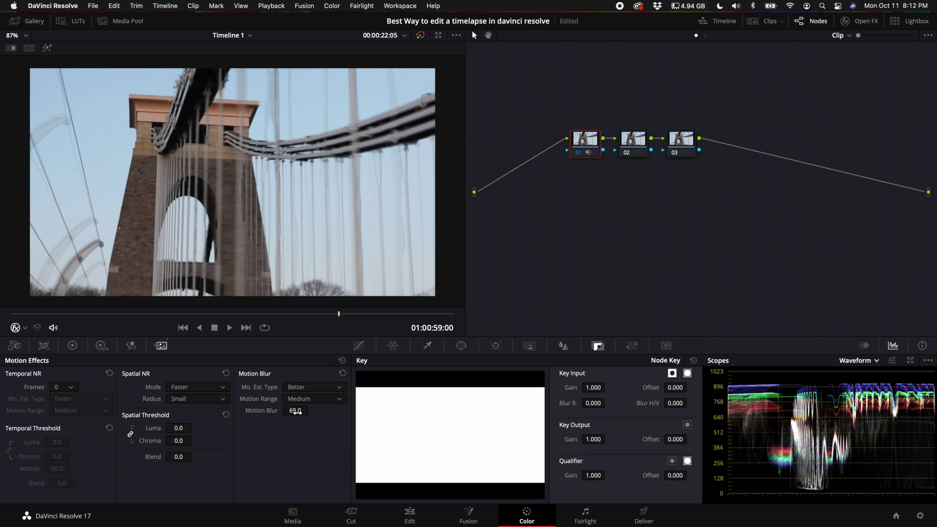
{"action": "left_click", "coordinate": [259, 314]}
{"action": "key", "text": "space"}
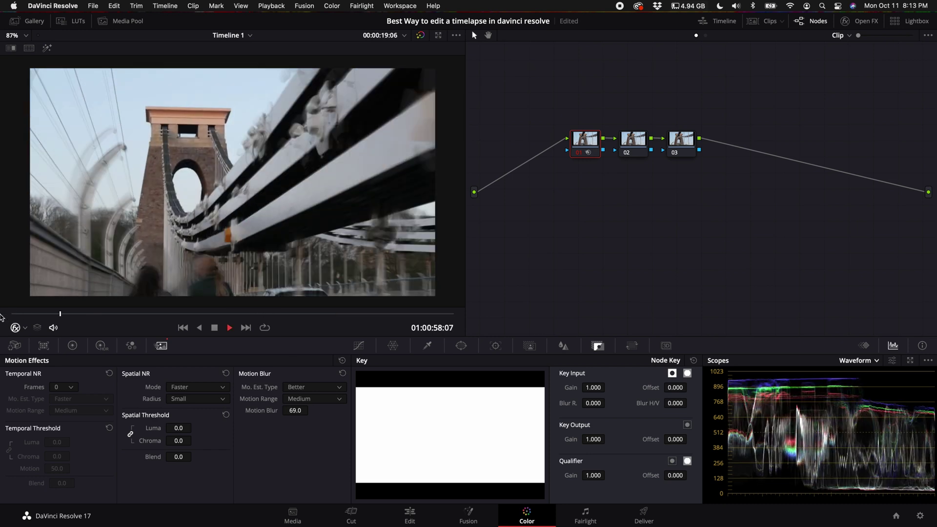
{"action": "left_click", "coordinate": [633, 142]}
{"action": "key", "text": "space"}
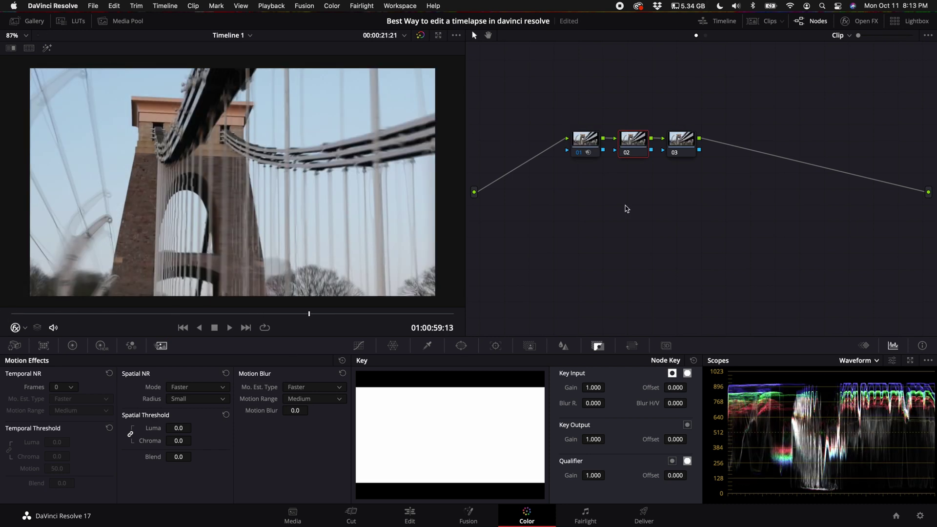